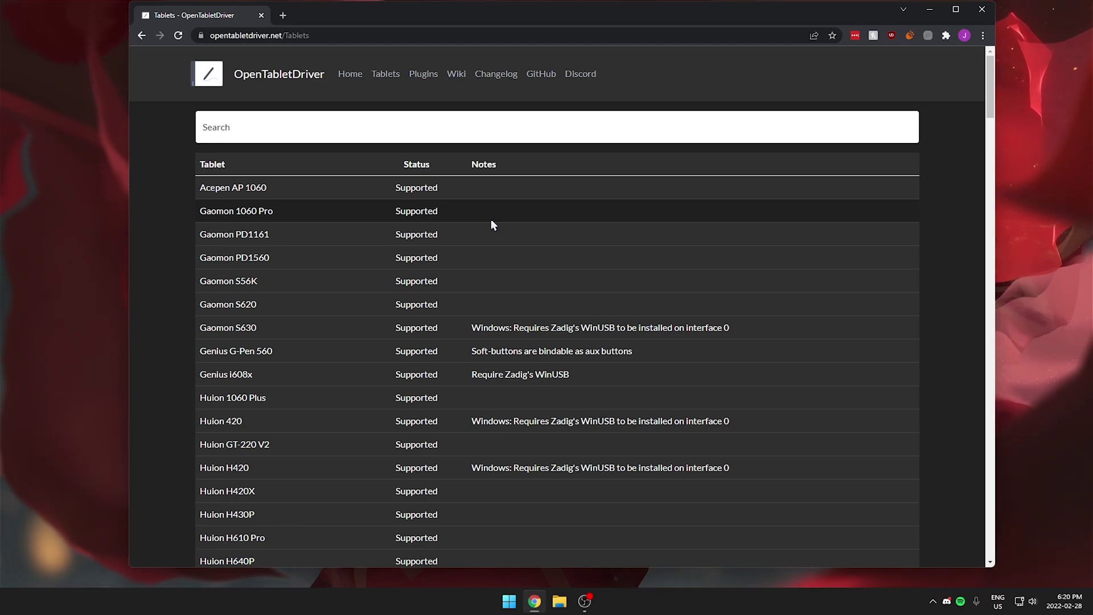
# Search the tablet list for s620, confirm the Gaomon S620 is Supported, then return home
pyautogui.click(373, 129)
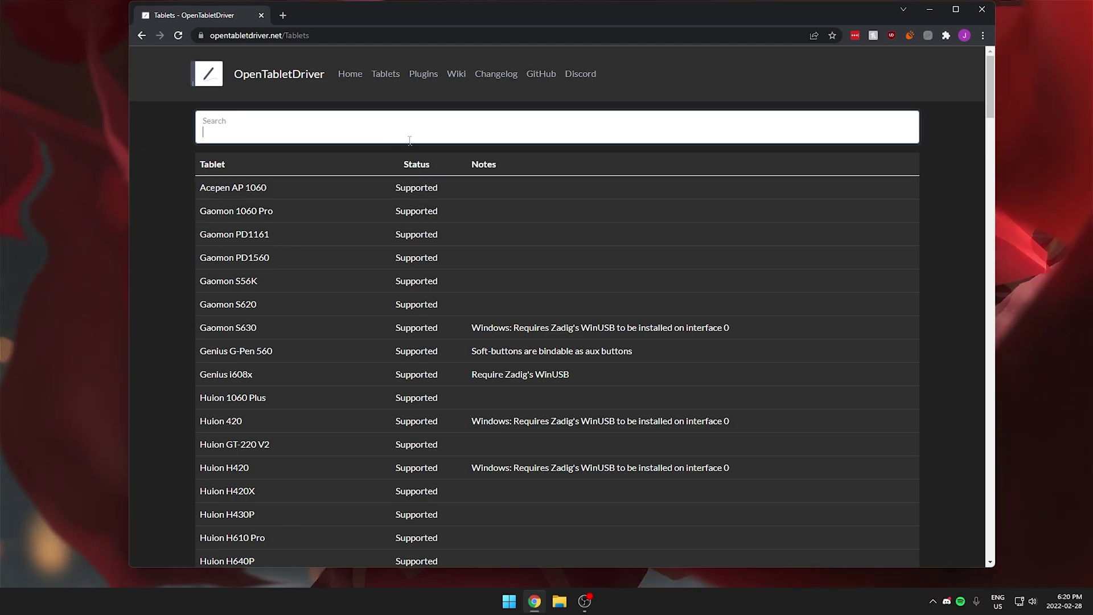
pyautogui.write('s620')
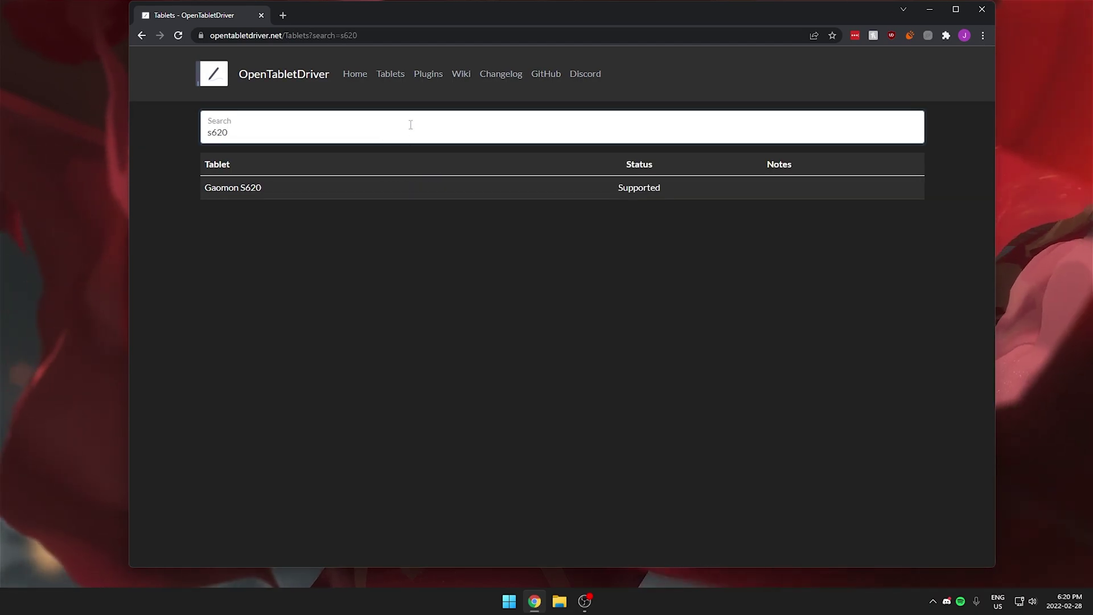
pyautogui.doubleClick(649, 190)
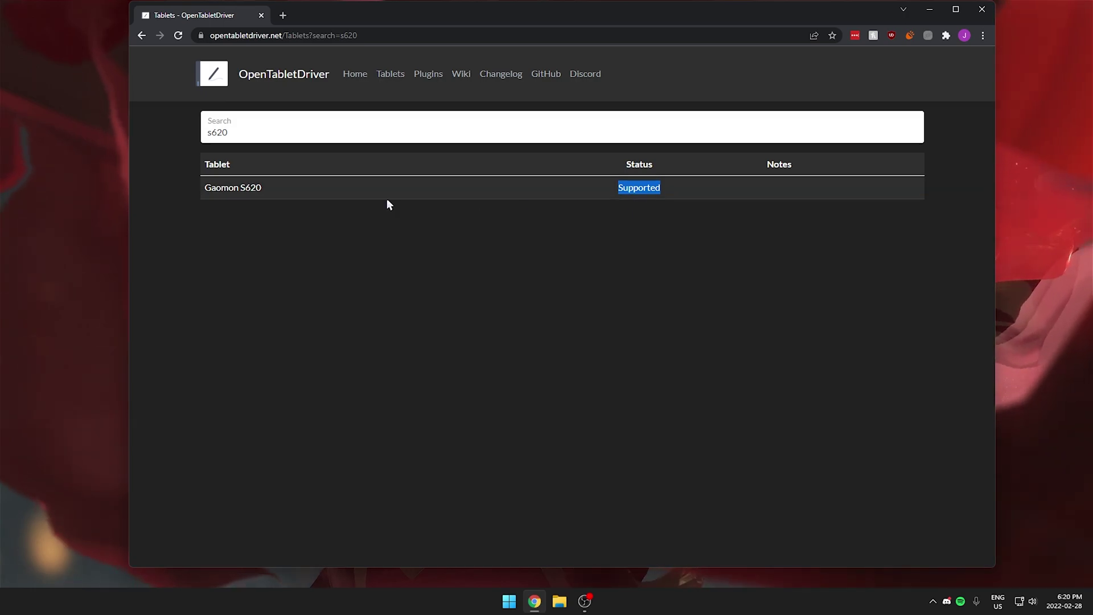
pyautogui.click(348, 80)
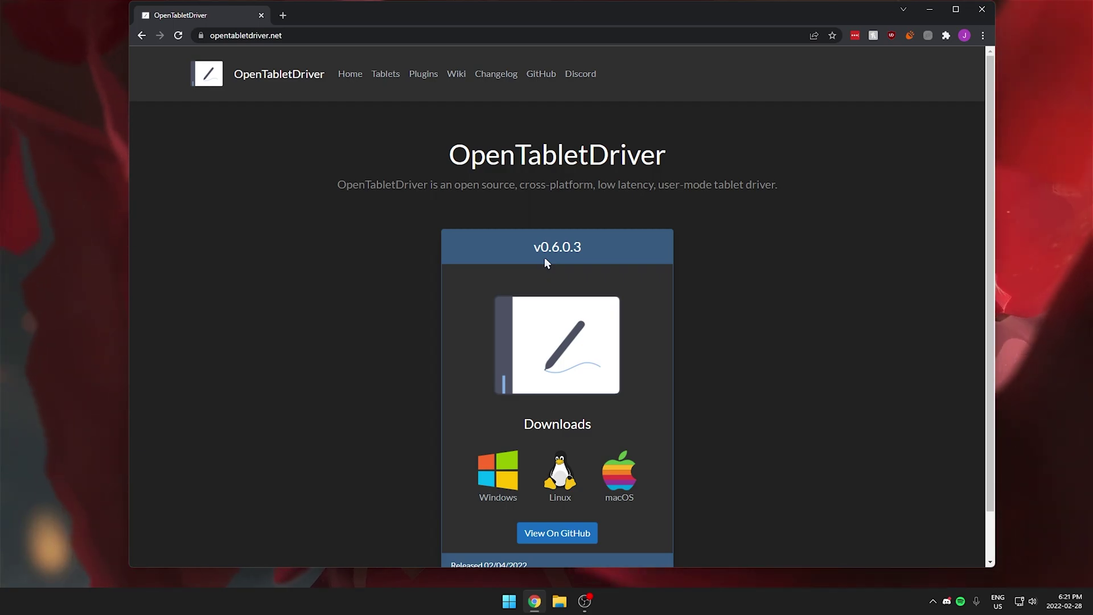
# Open the Windows install guide, cancel the .NET runtime download, and download the latest release zip
pyautogui.scroll(-1, 529, 320)
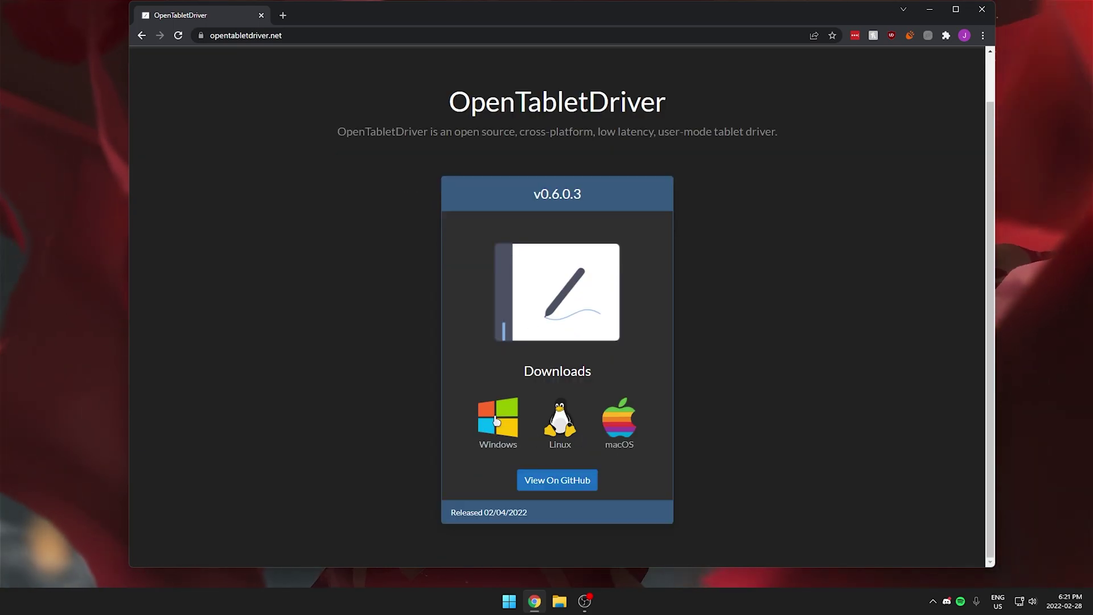
pyautogui.click(494, 427)
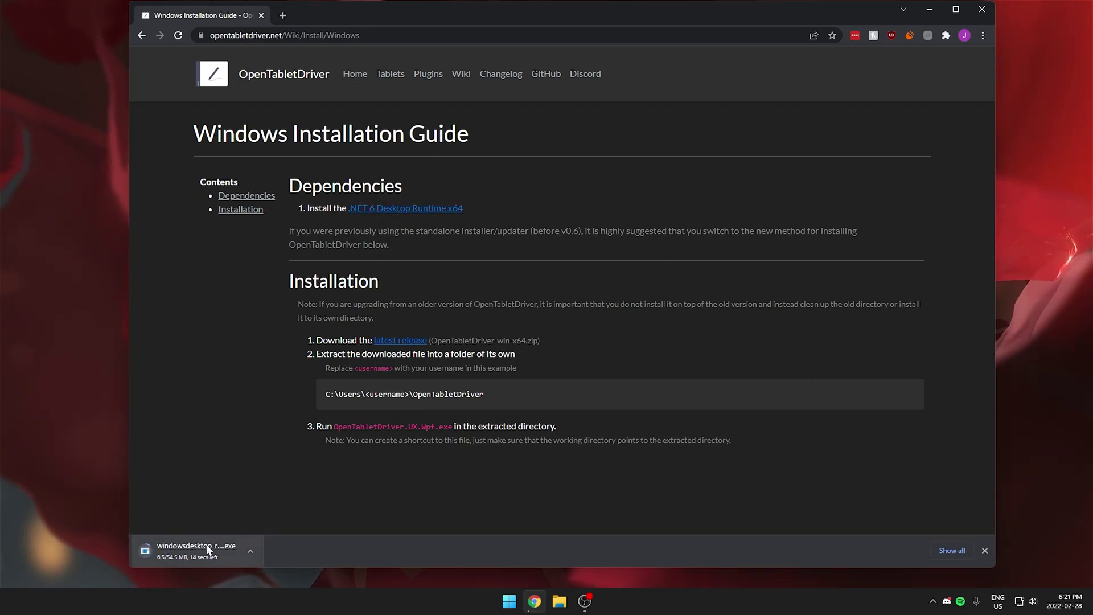
pyautogui.click(248, 550)
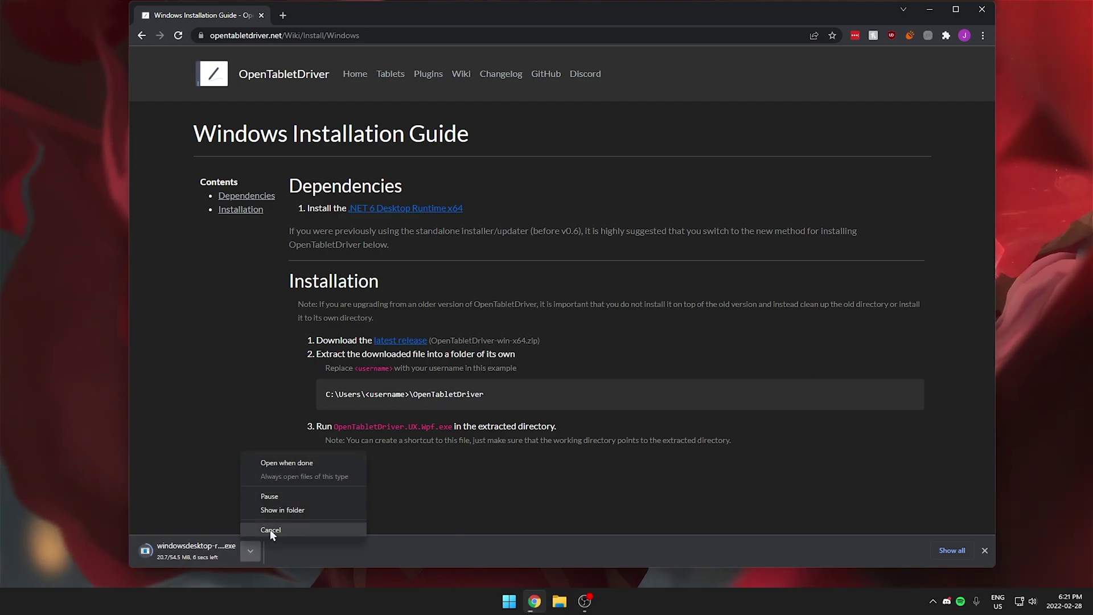
pyautogui.click(270, 528)
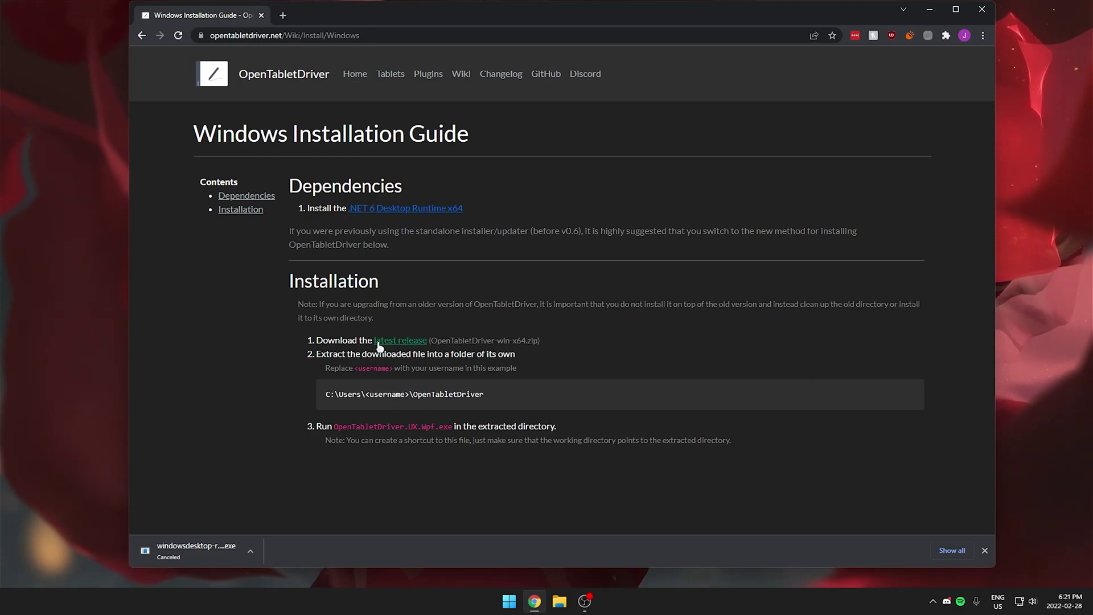
pyautogui.click(397, 341)
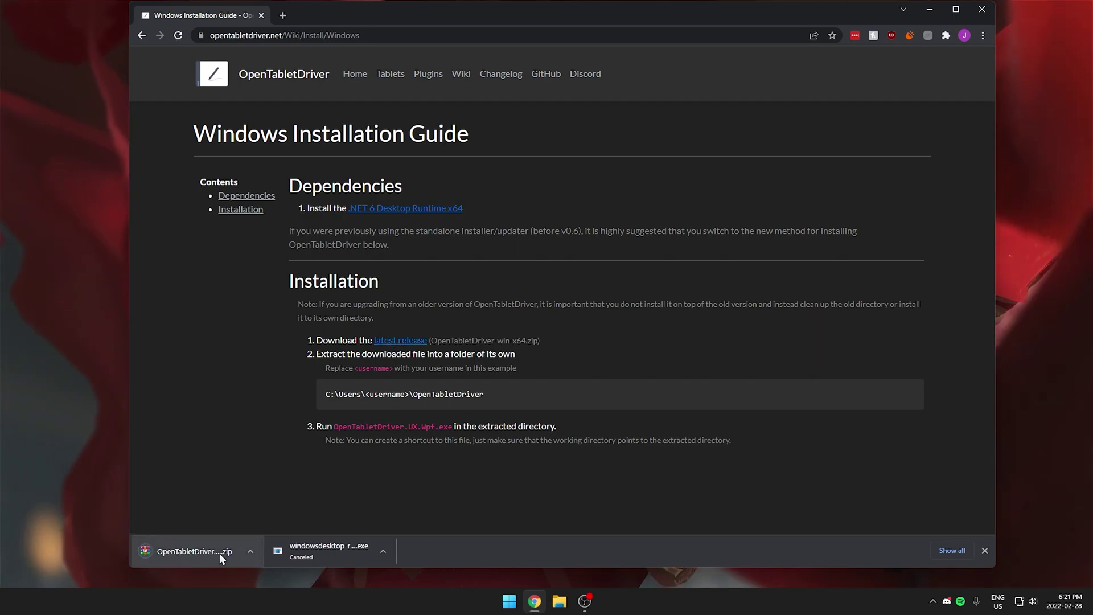
# Extract Daemon.exe and UX.Wpf.exe from OpenTabletDriver.win-x64.zip to the desktop with WinRAR
pyautogui.moveTo(342, 9); pyautogui.dragTo(505, 9)
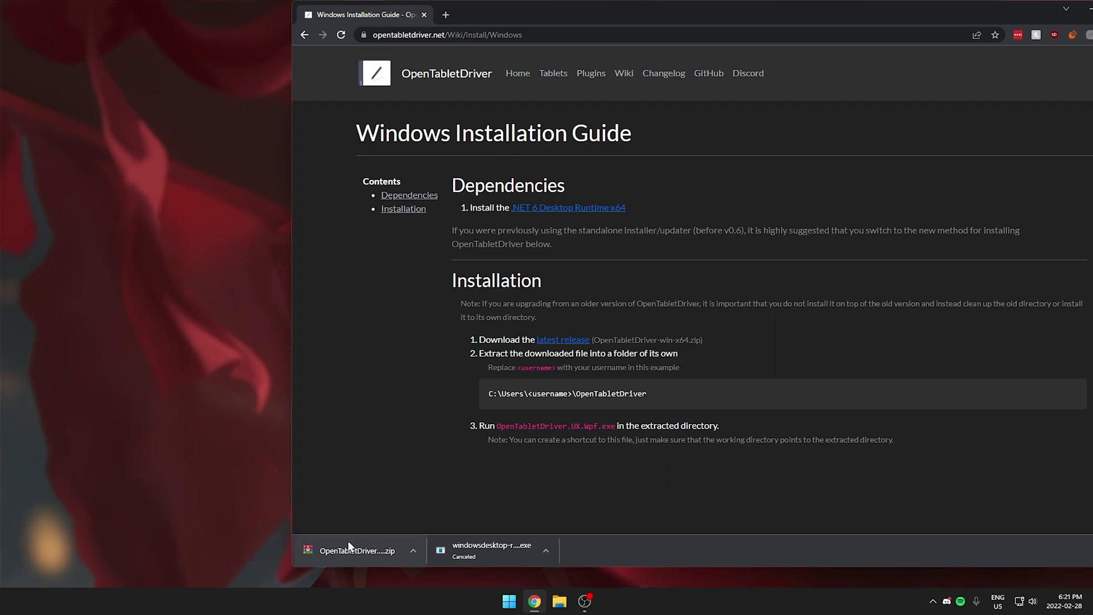
pyautogui.click(331, 551)
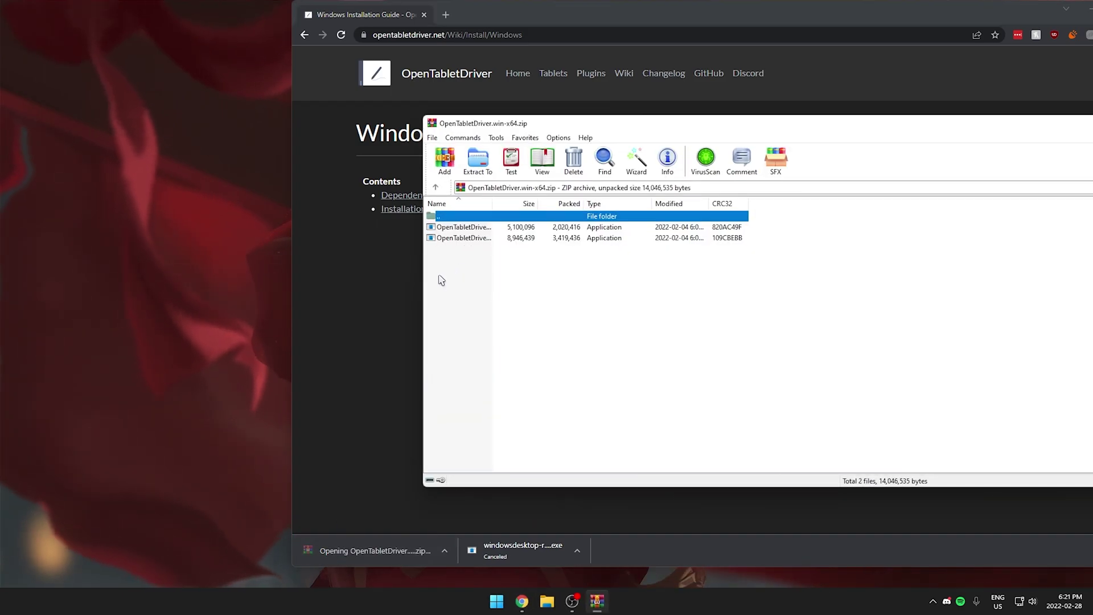
pyautogui.hotkey('ctrl', 'a')
pyautogui.moveTo(462, 236); pyautogui.dragTo(215, 215)
pyautogui.moveTo(186, 156); pyautogui.dragTo(265, 280)
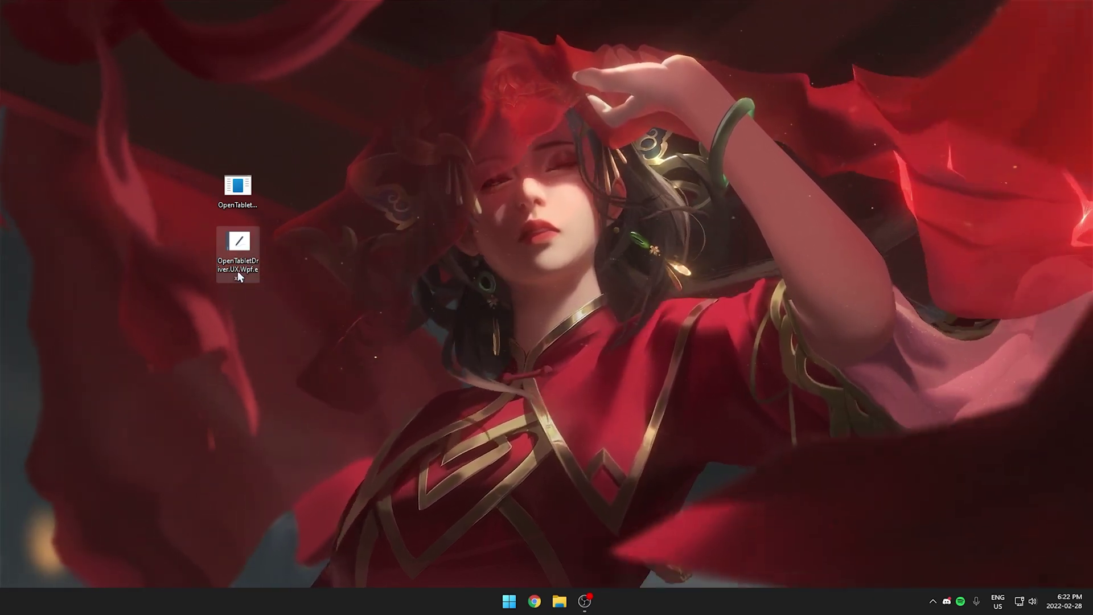
# Launch OpenTabletDriver.UX.Wpf.exe and detect the connected Gaomon S620 tablet
pyautogui.doubleClick(240, 252)
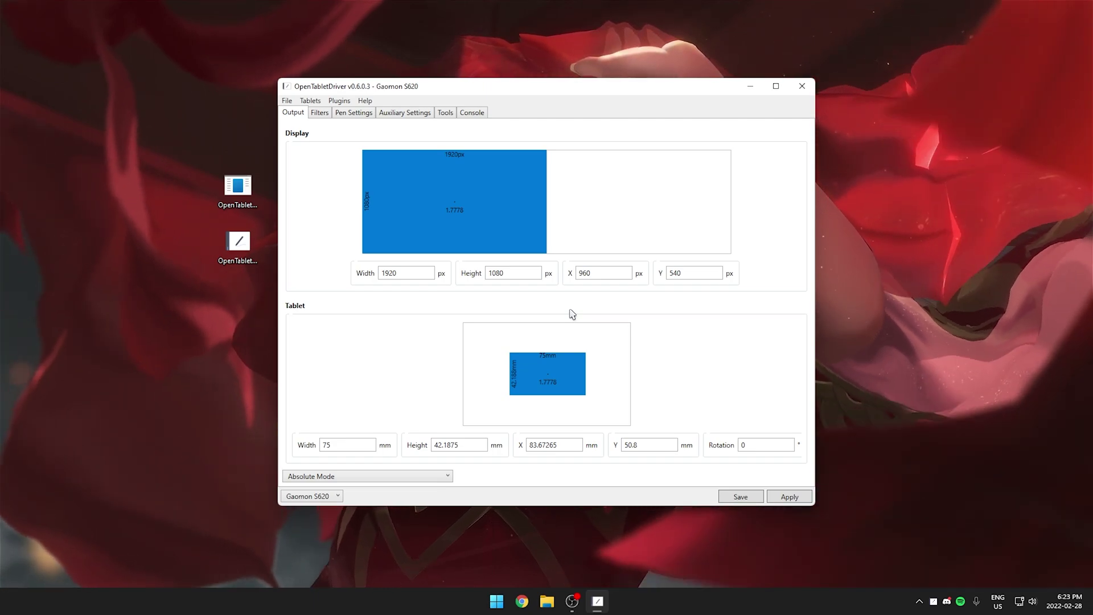
pyautogui.click(313, 103)
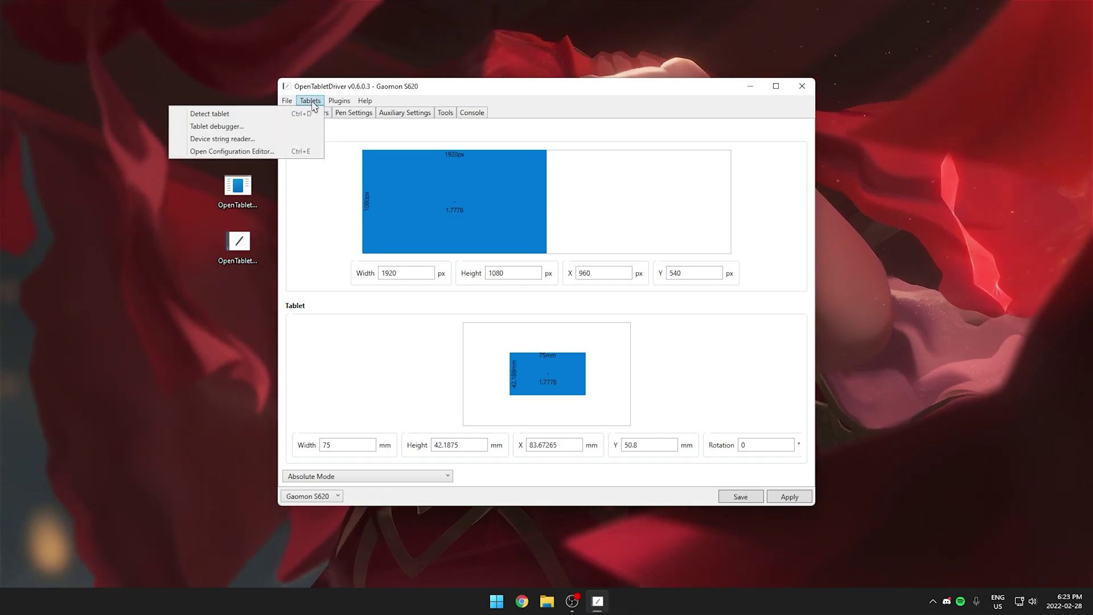
pyautogui.click(211, 118)
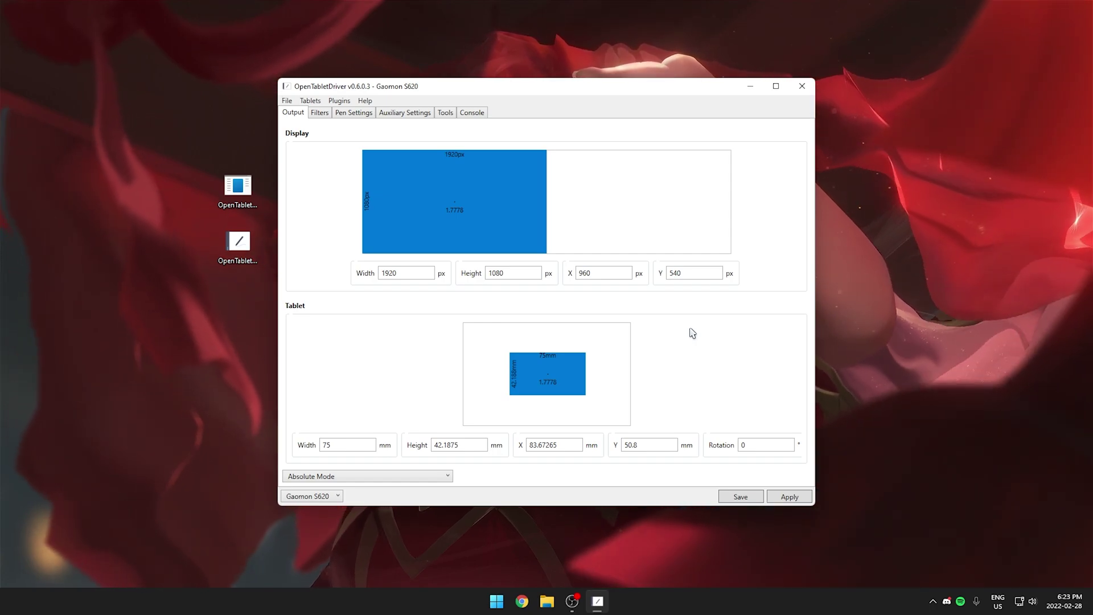
# Select the desktop icons and nudge the OpenTabletDriver window up and back into place
pyautogui.moveTo(179, 108); pyautogui.dragTo(269, 301)
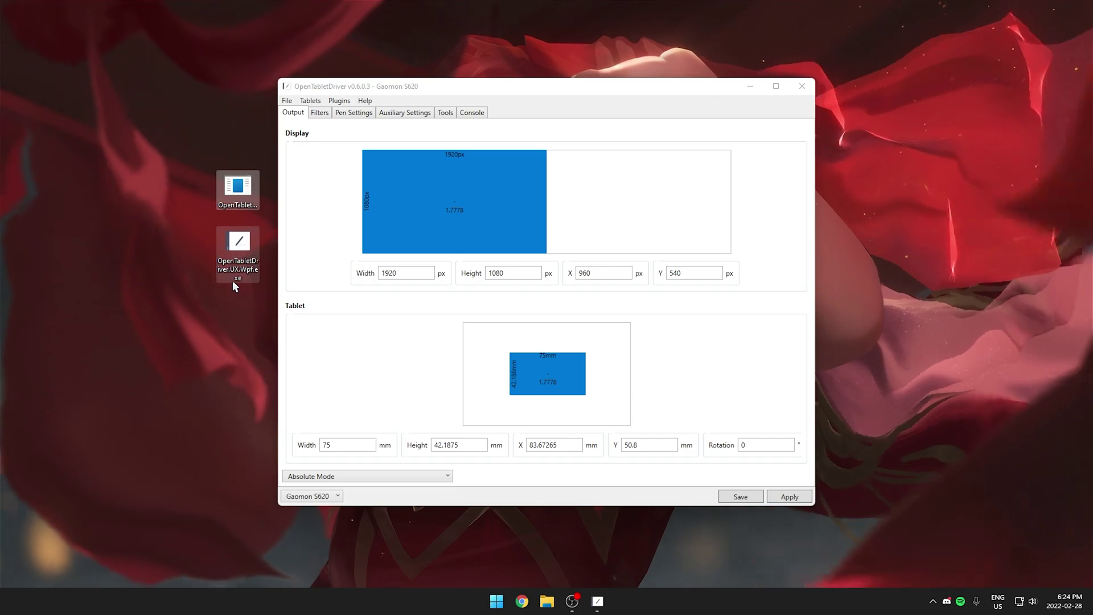
pyautogui.click(267, 302)
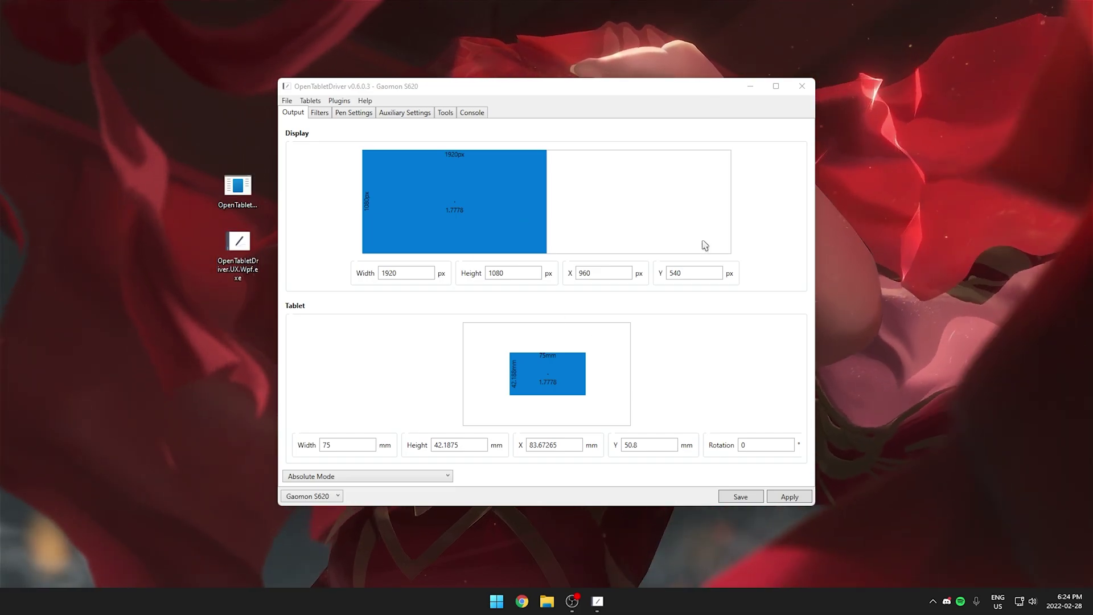
pyautogui.moveTo(547, 90); pyautogui.dragTo(583, 77)
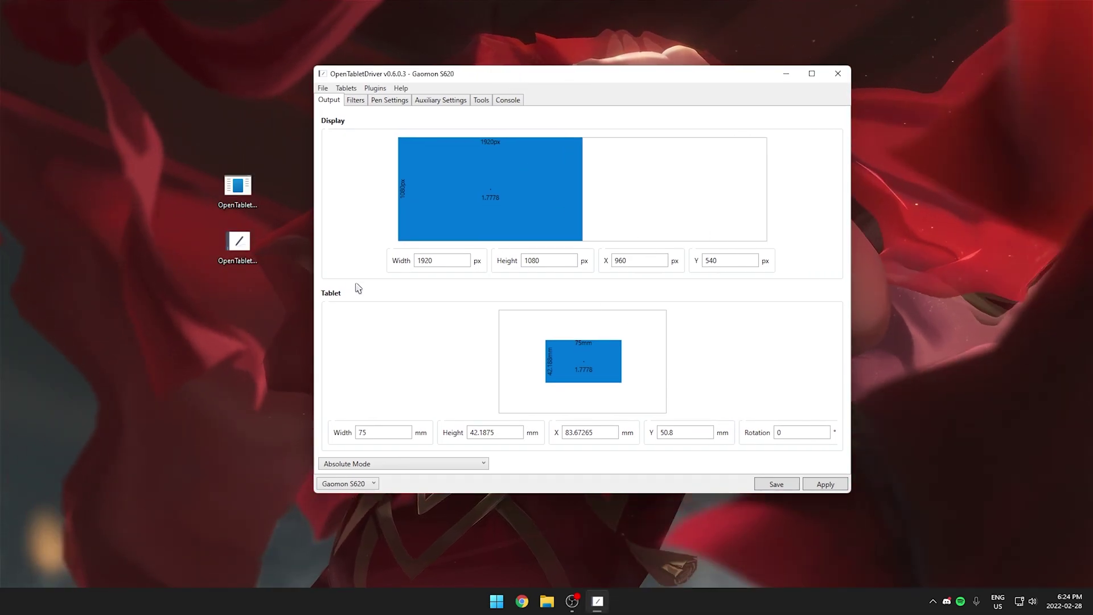
pyautogui.moveTo(189, 139); pyautogui.dragTo(292, 302)
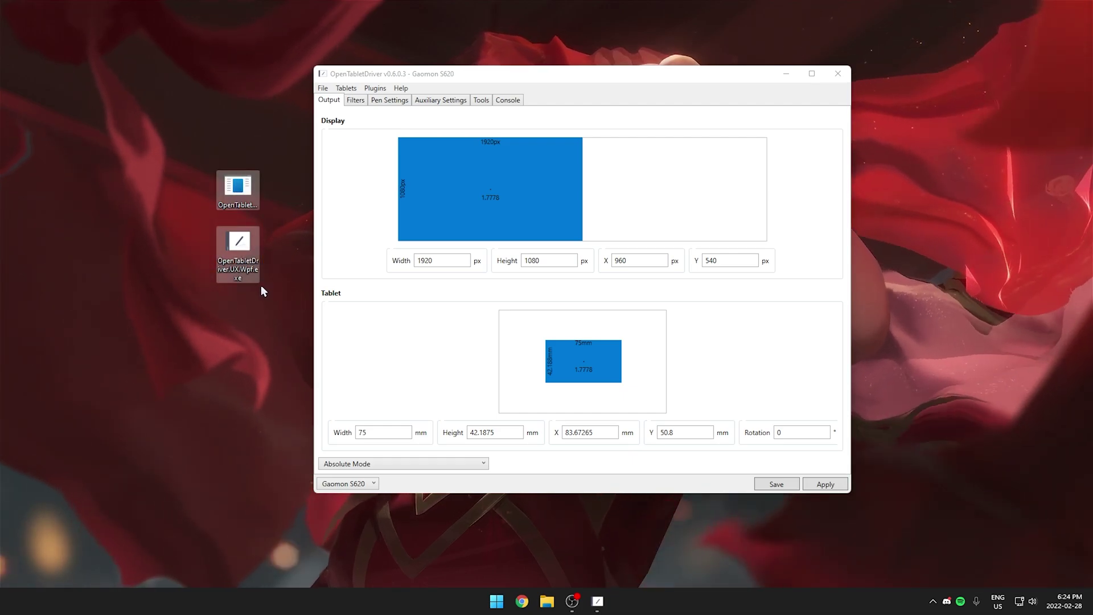
pyautogui.moveTo(569, 80); pyautogui.dragTo(551, 89)
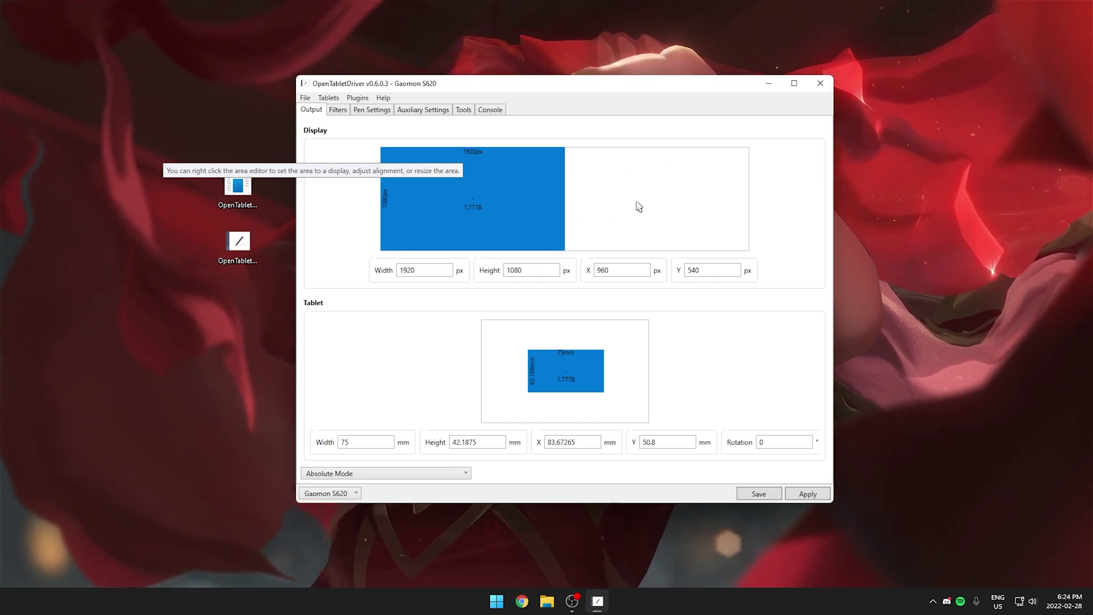
pyautogui.rightClick(536, 184)
pyautogui.moveTo(499, 193)
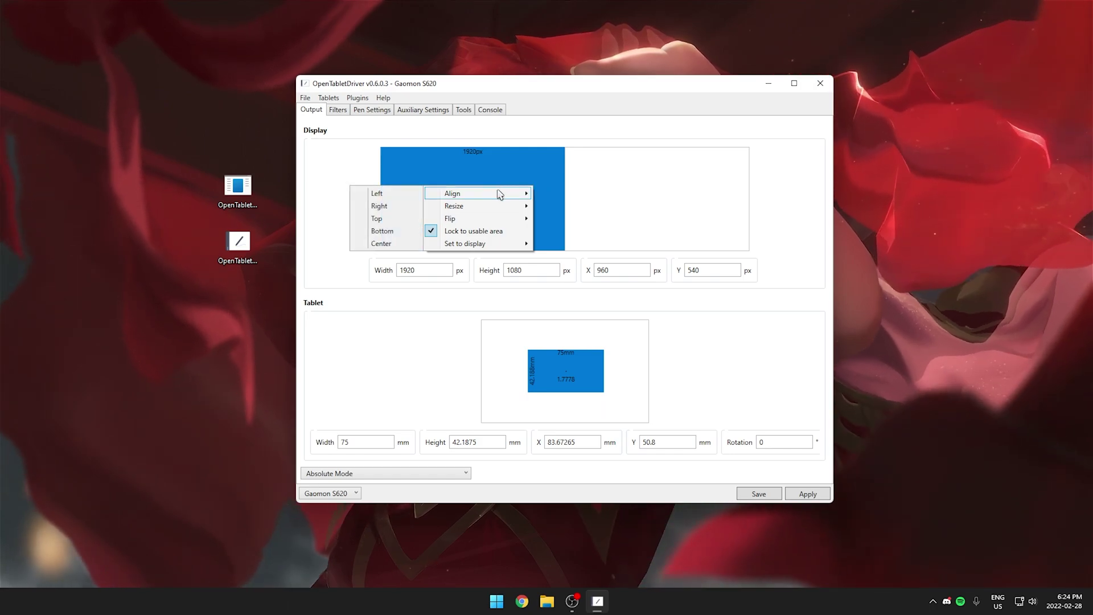
pyautogui.moveTo(467, 243)
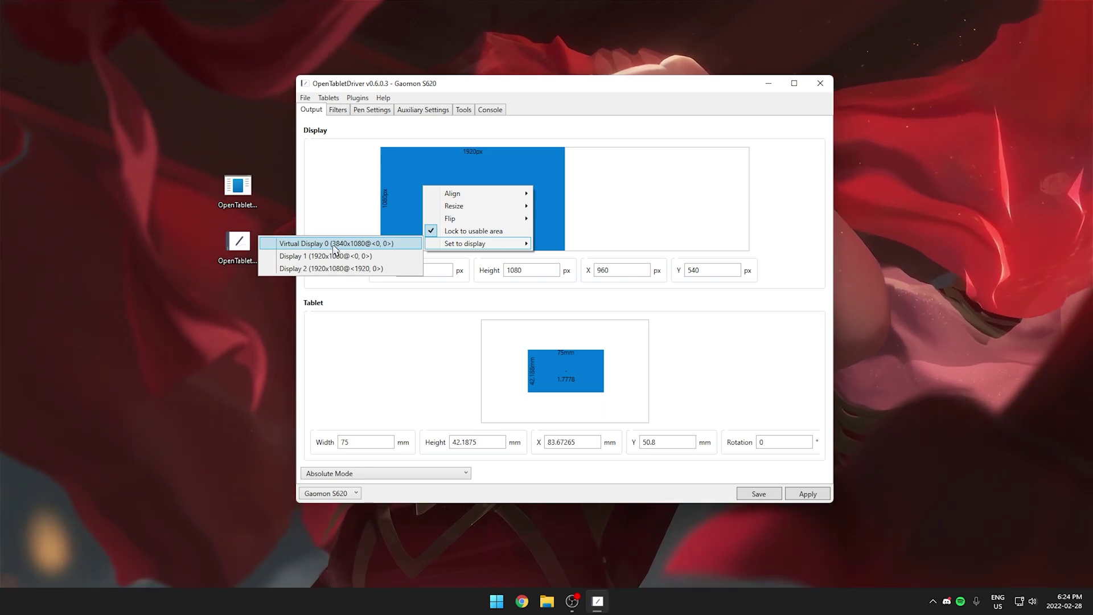
pyautogui.click(368, 257)
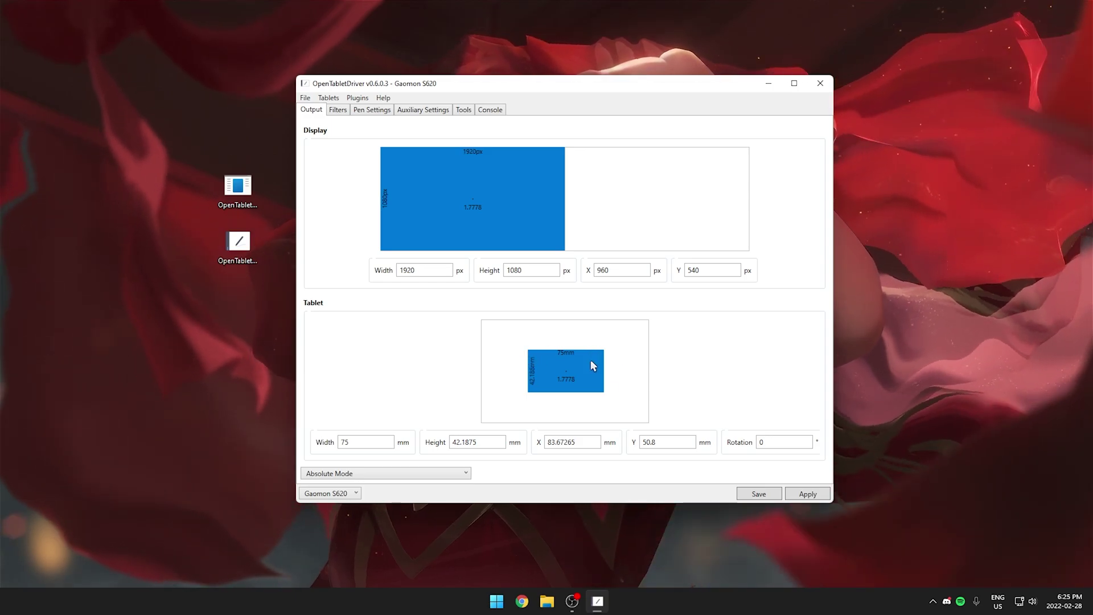
# Set the tablet area width to 75 mm, after briefly trying 40 and 200
pyautogui.rightClick(534, 355)
pyautogui.moveTo(471, 372)
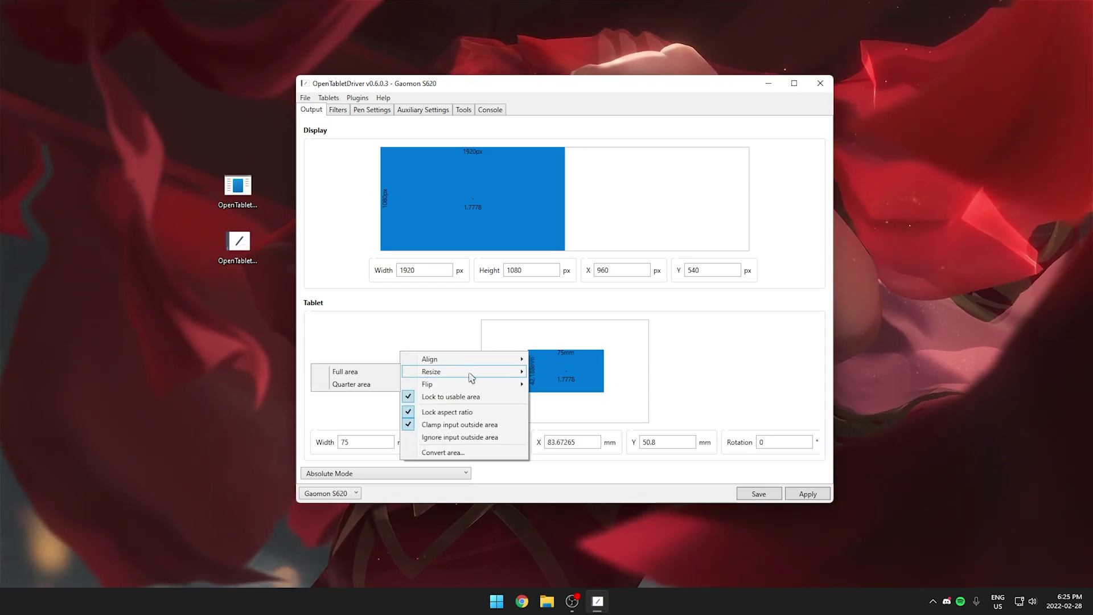
pyautogui.moveTo(444, 361)
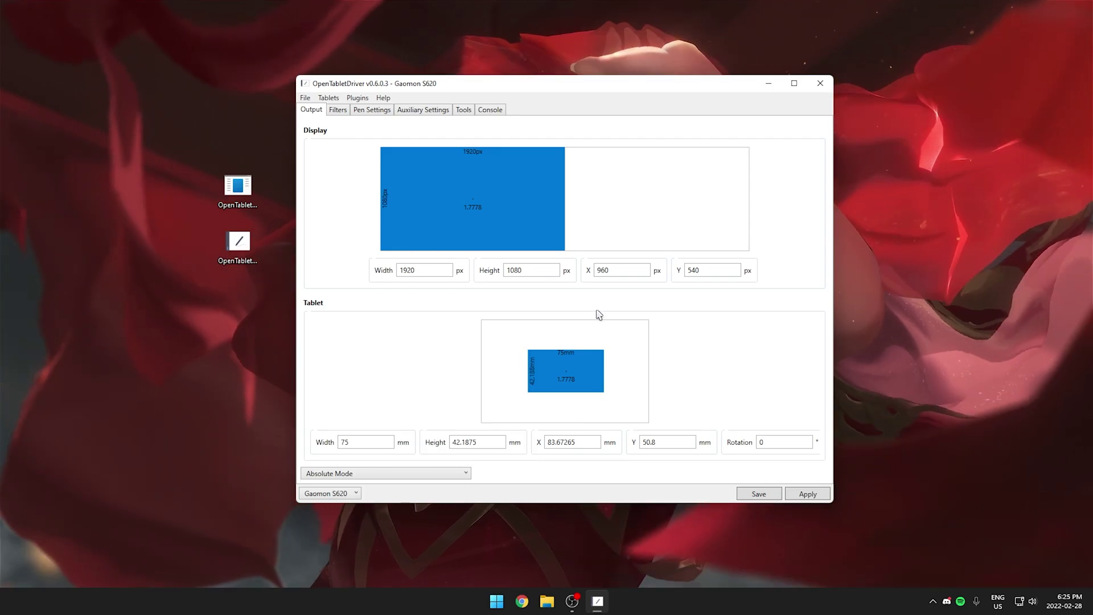
pyautogui.doubleClick(354, 442)
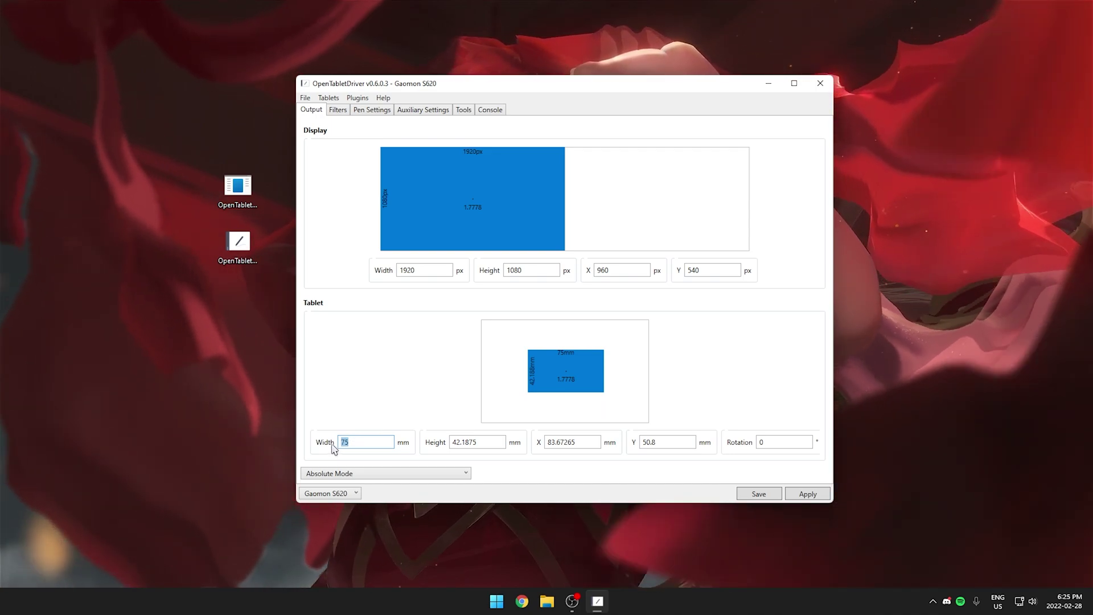
pyautogui.doubleClick(359, 445)
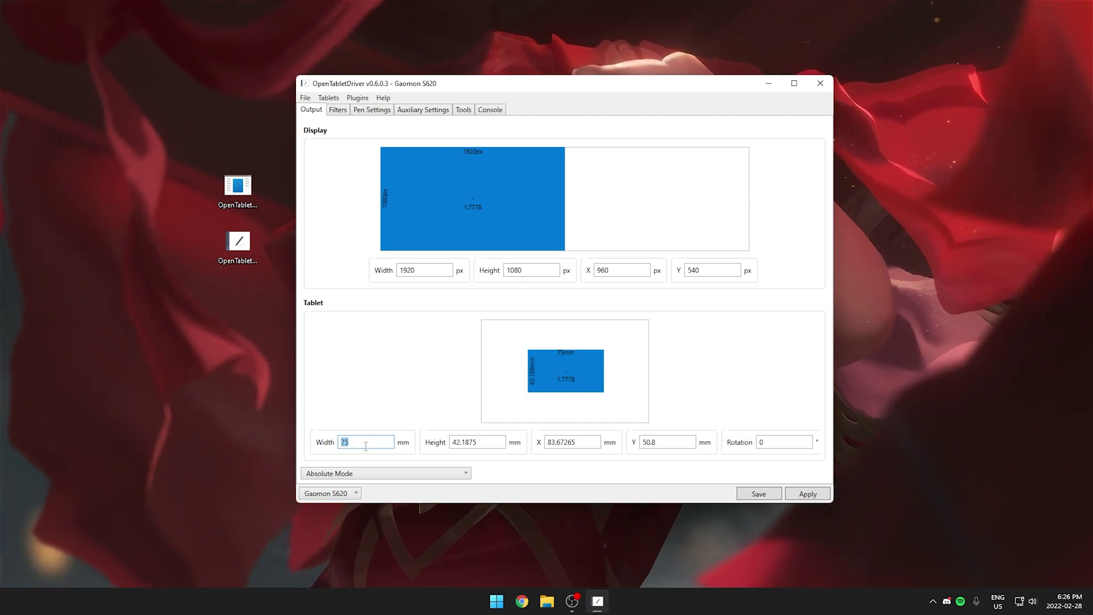
pyautogui.write('40')
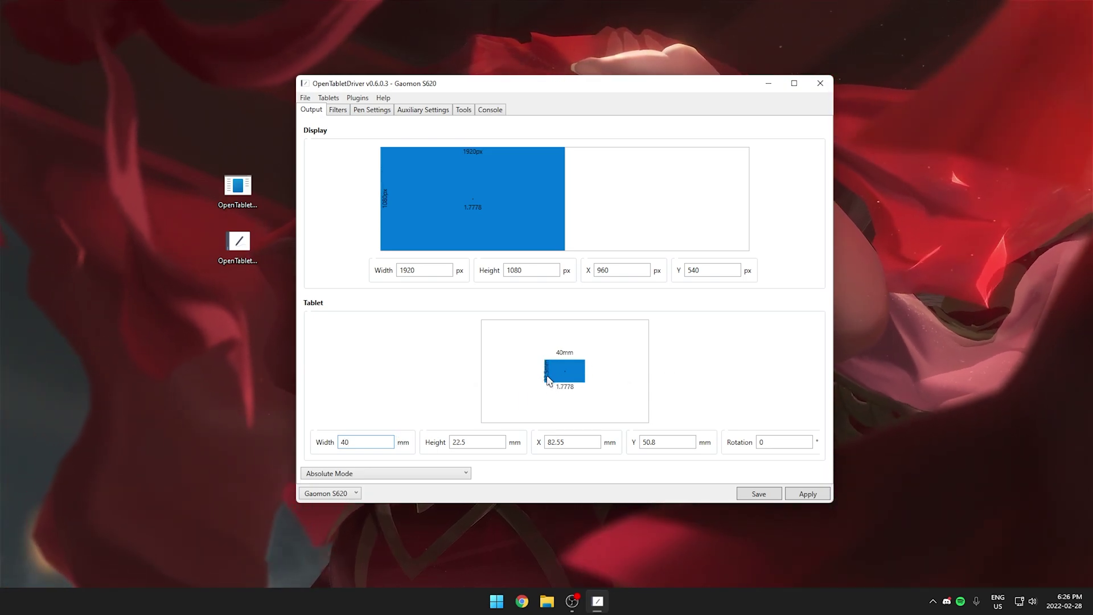
pyautogui.hotkey('ctrl', 'a')
pyautogui.write('200')
pyautogui.moveTo(364, 442); pyautogui.dragTo(308, 448)
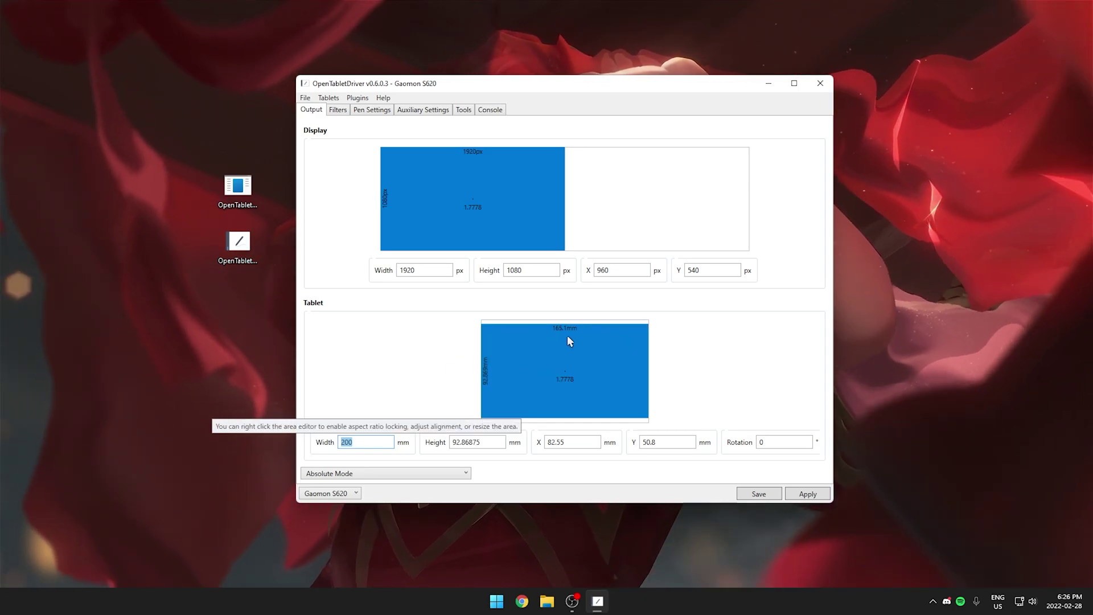
pyautogui.write('75')
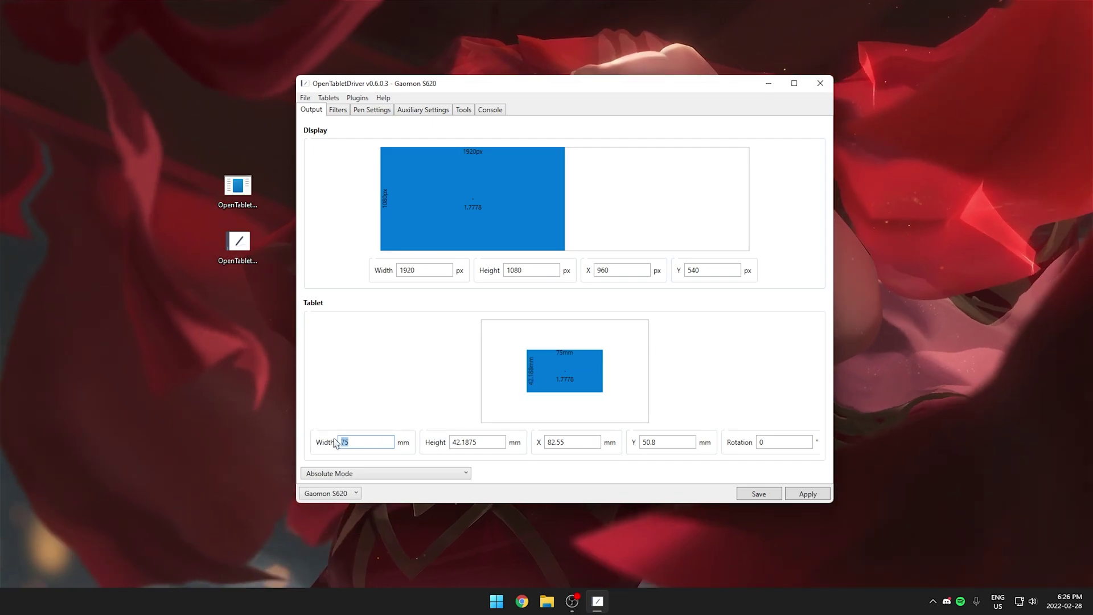
# Centre the tablet area, apply it, and list the Absolute and Relative output modes
pyautogui.rightClick(571, 365)
pyautogui.moveTo(537, 372)
pyautogui.click(398, 421)
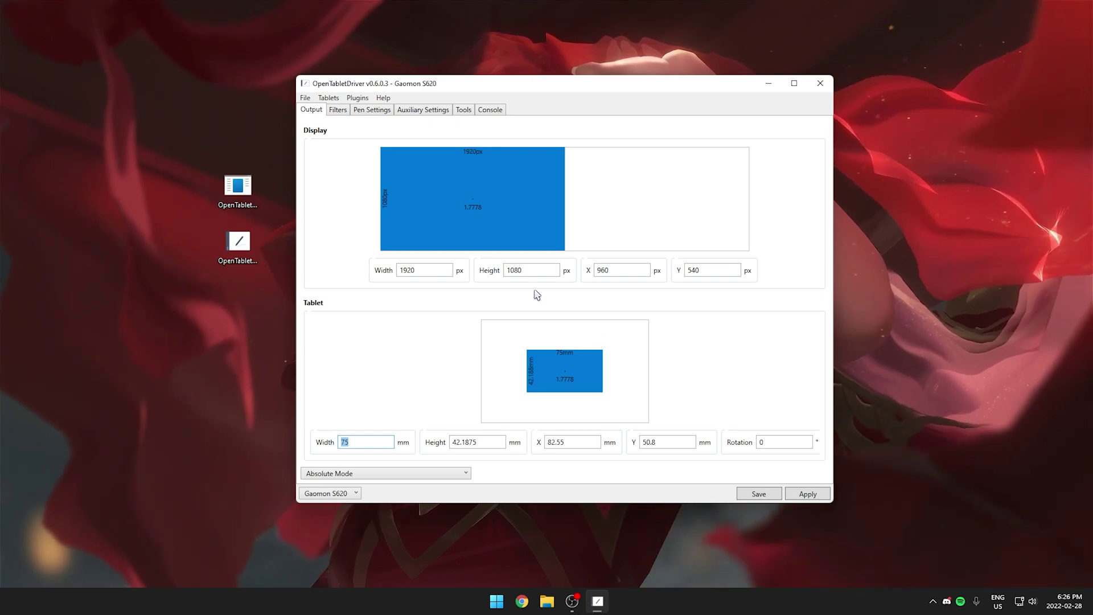
pyautogui.click(756, 494)
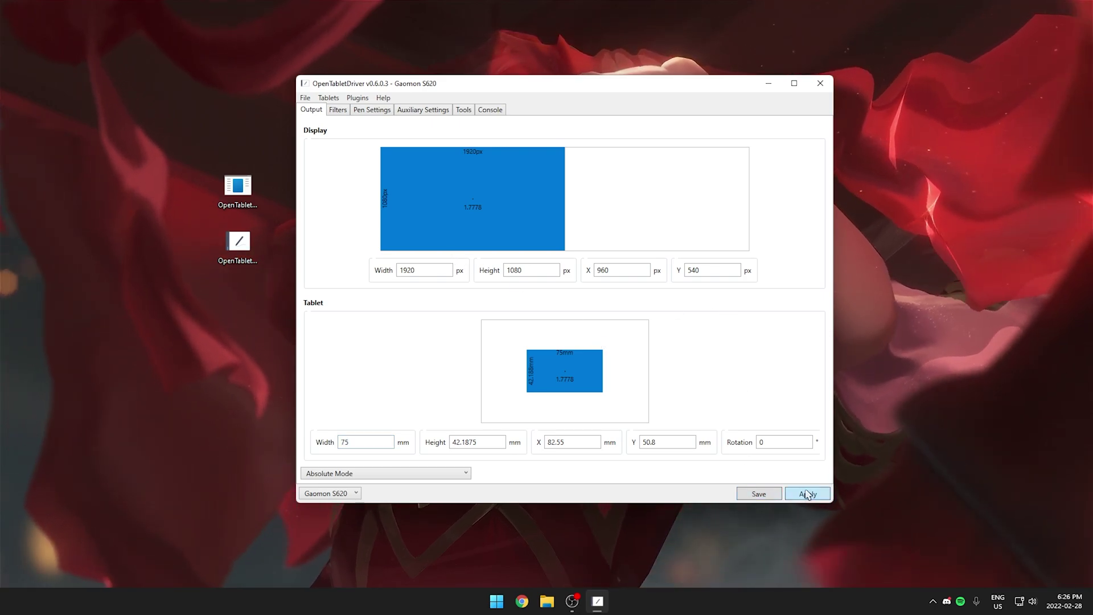
pyautogui.click(465, 473)
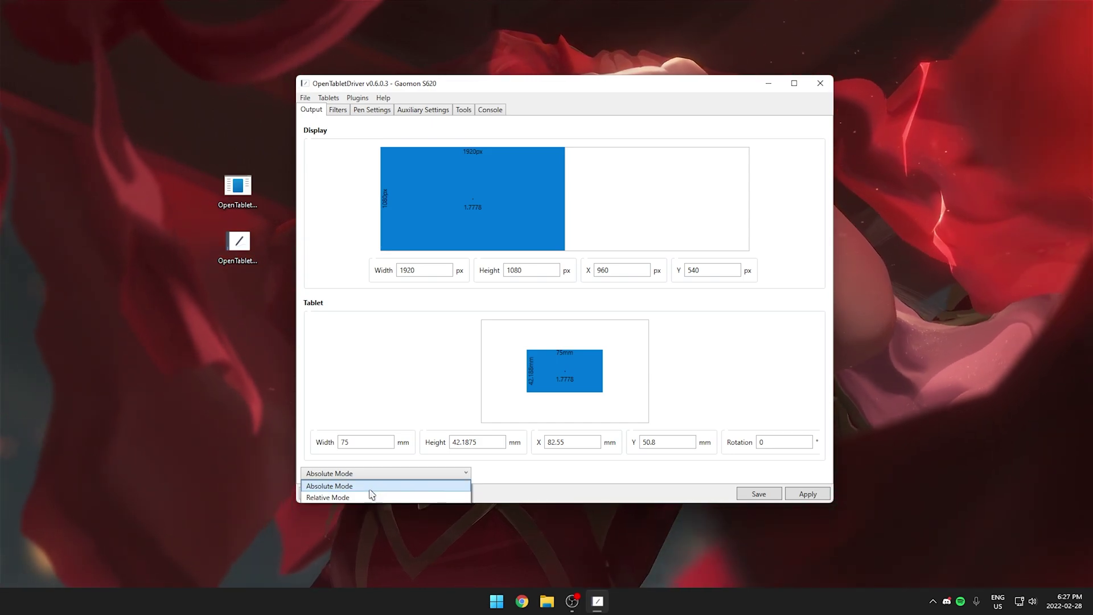
# Keep Absolute Mode and view Devocub Antichatter with latency 5 and strength 3
pyautogui.click(369, 475)
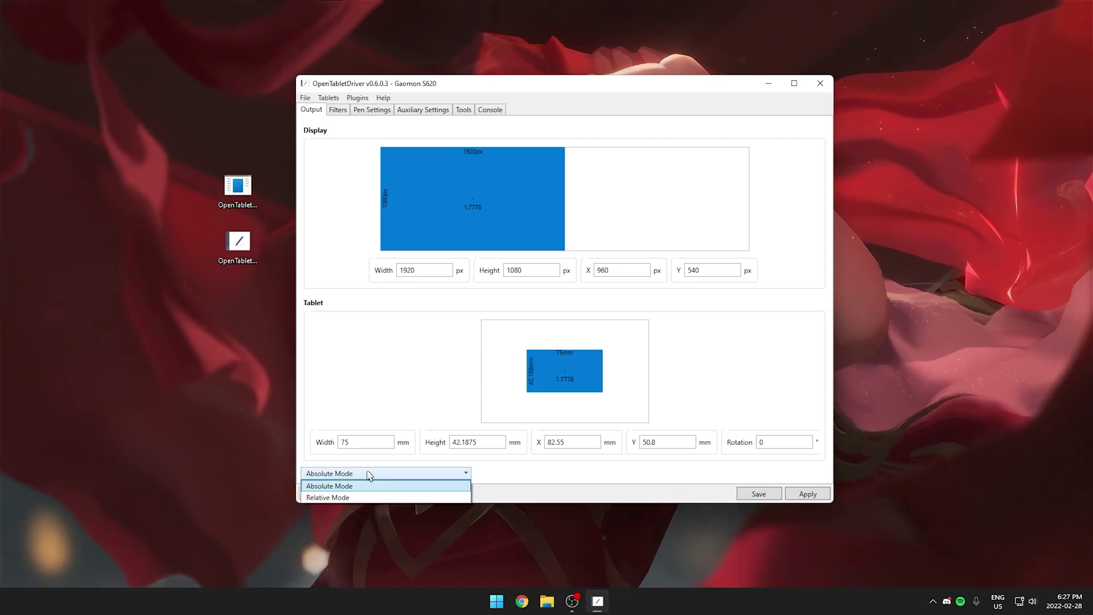
pyautogui.click(341, 112)
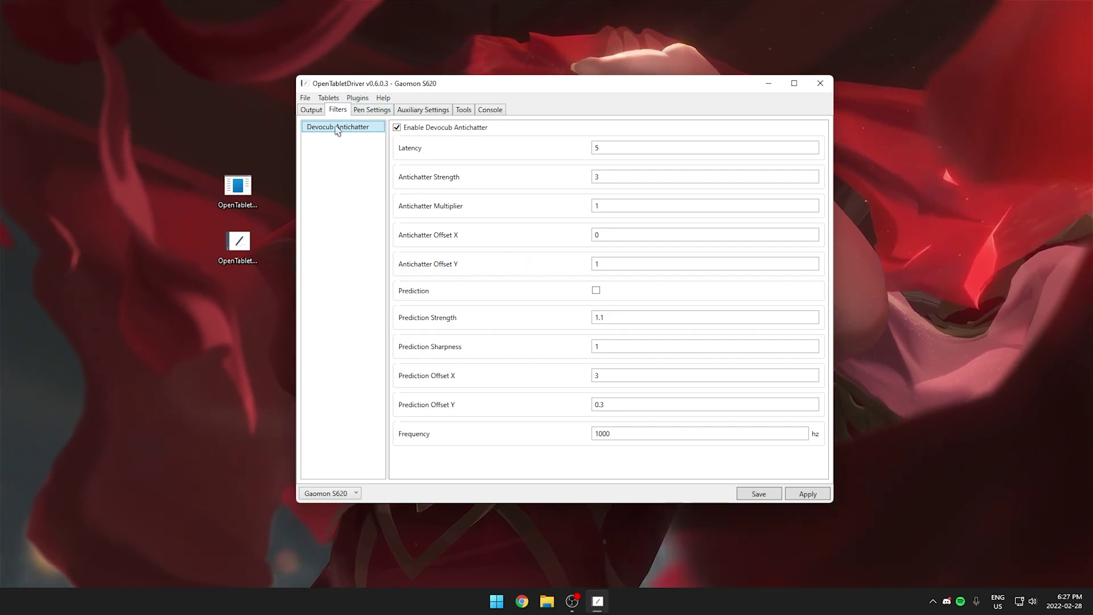
# Browse plugin details in the Plugin Manager, then close it
pyautogui.click(358, 98)
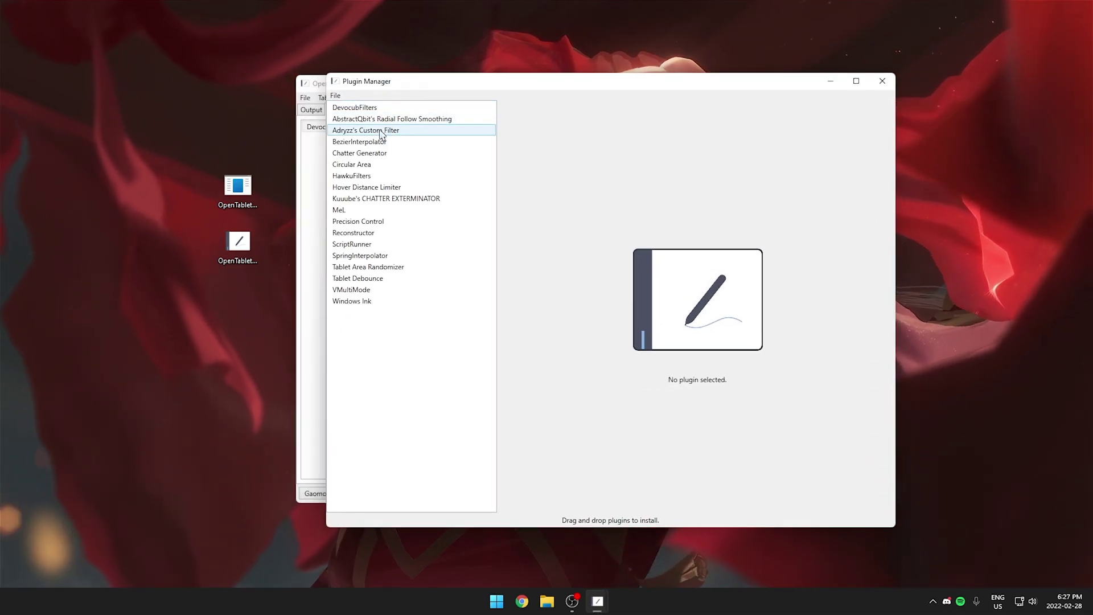
pyautogui.click(376, 142)
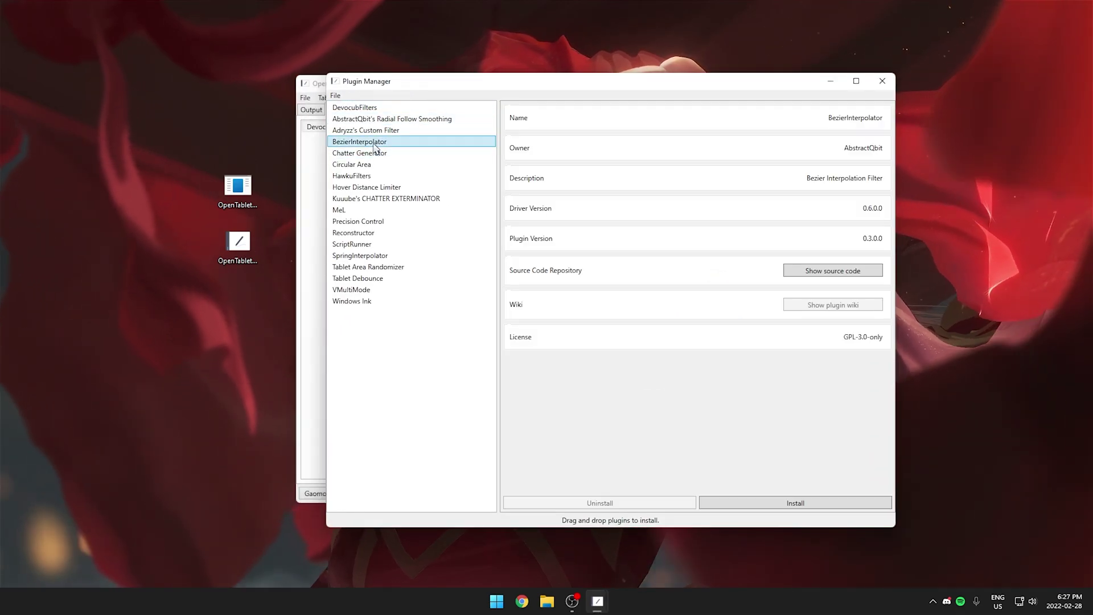
pyautogui.click(364, 175)
pyautogui.click(387, 244)
pyautogui.hotkey('alt', 'F4')
# Look through Pen Settings, Auxiliary, Tools and Console, then return to the Output area settings
pyautogui.click(371, 110)
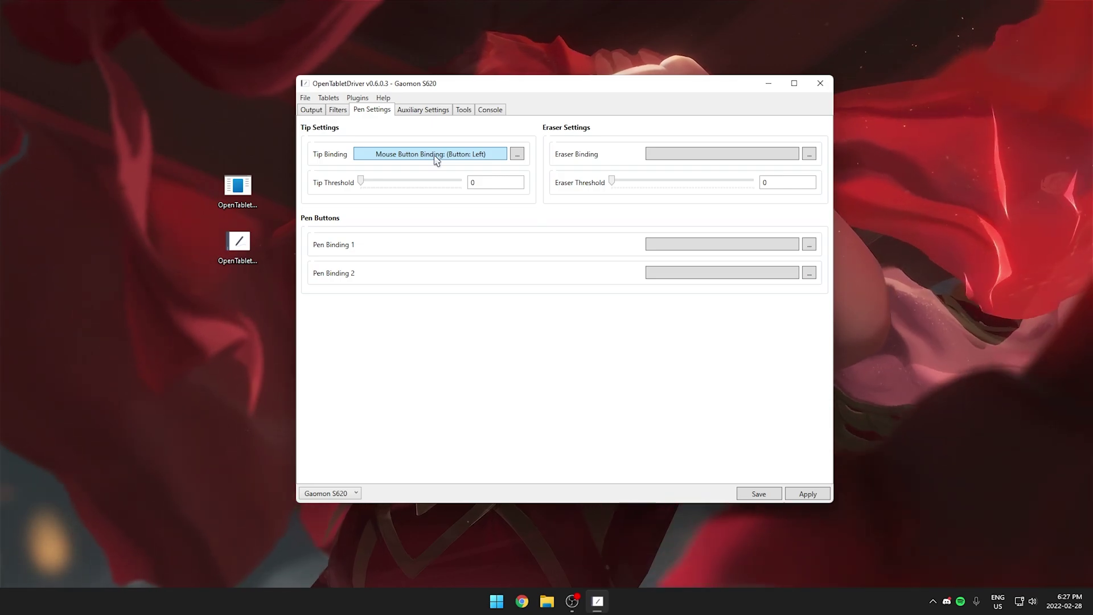
pyautogui.click(422, 110)
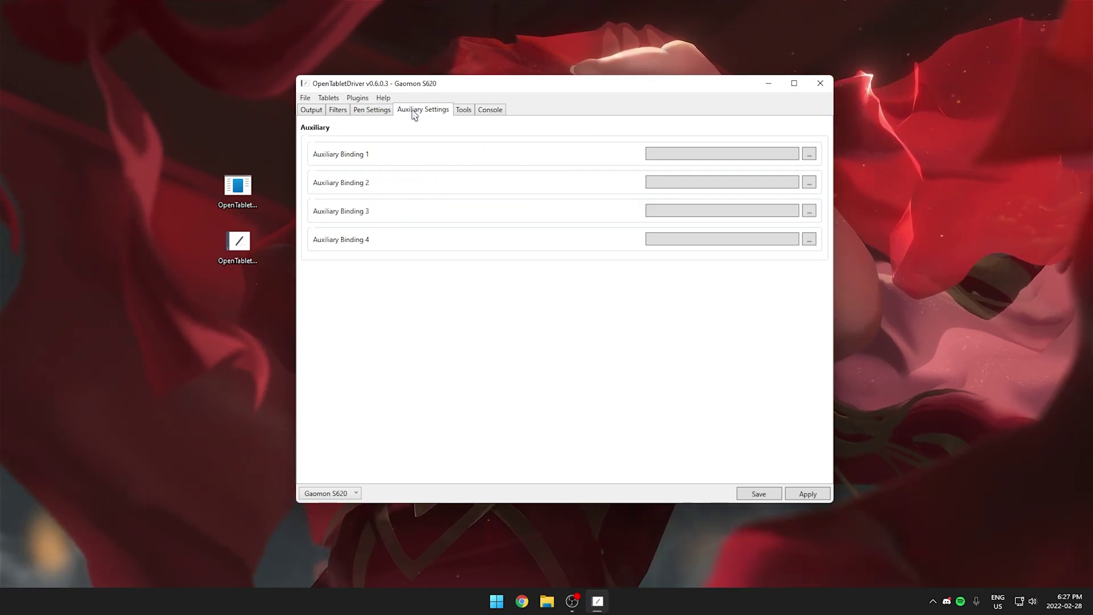
pyautogui.click(463, 109)
pyautogui.click(485, 109)
pyautogui.click(423, 109)
pyautogui.click(463, 109)
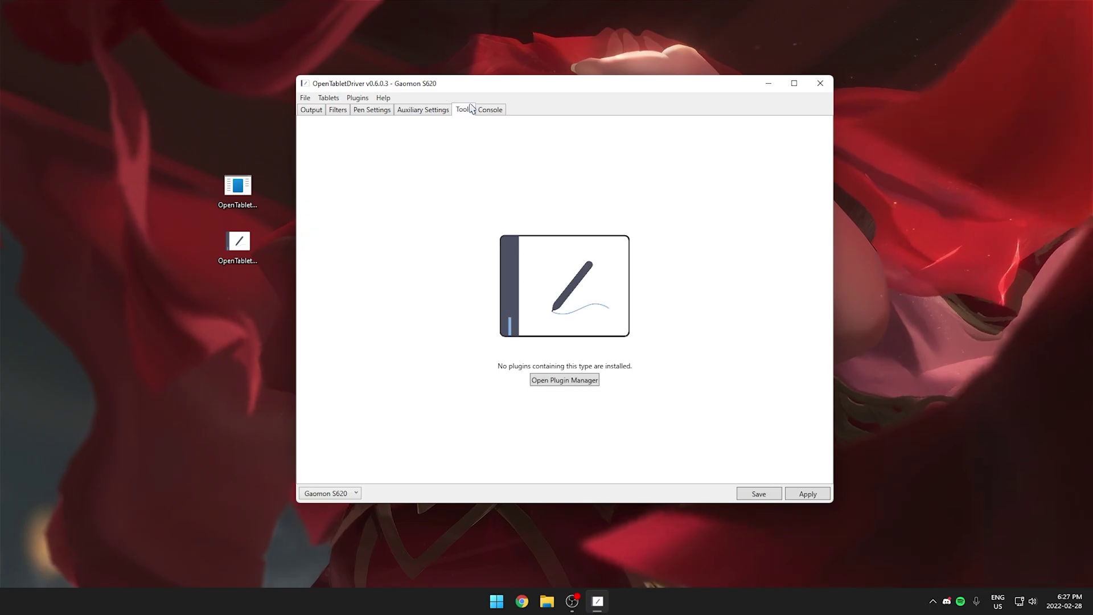
pyautogui.click(311, 109)
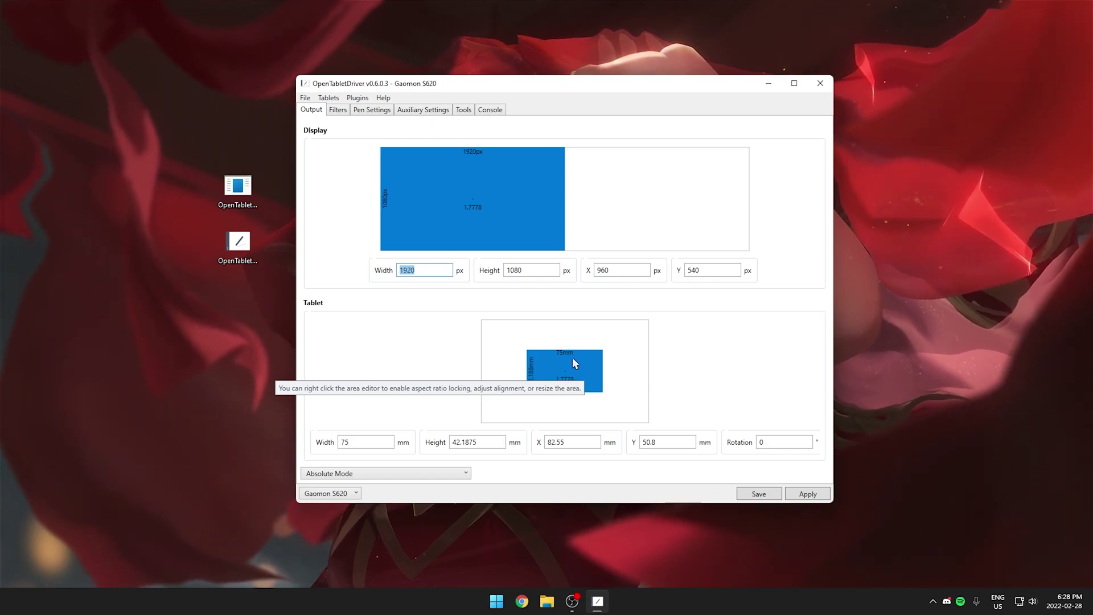
# Check the area converter, keeping the Huion, Gaomon option, and close it
pyautogui.rightClick(572, 353)
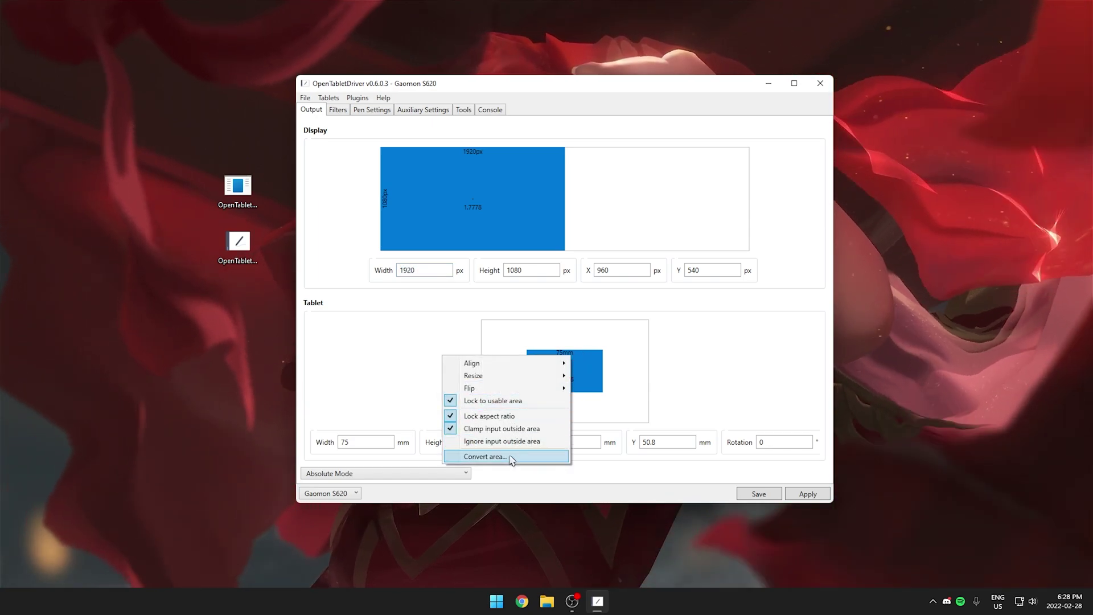
pyautogui.click(512, 457)
pyautogui.click(561, 239)
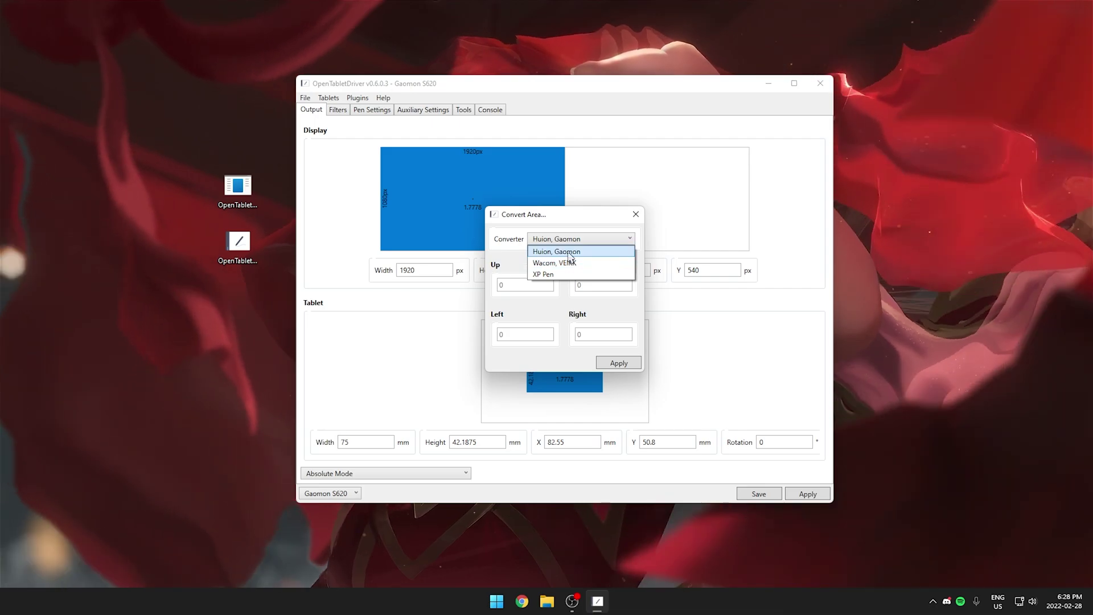
pyautogui.click(569, 255)
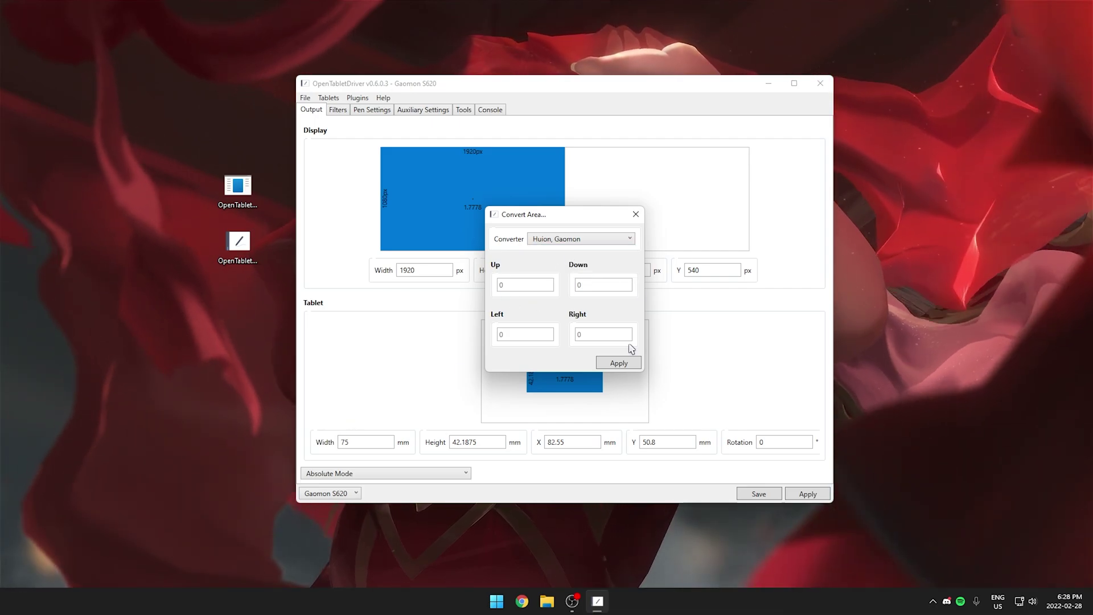
pyautogui.click(618, 363)
# Save the current settings to a file and close the driver window
pyautogui.click(306, 98)
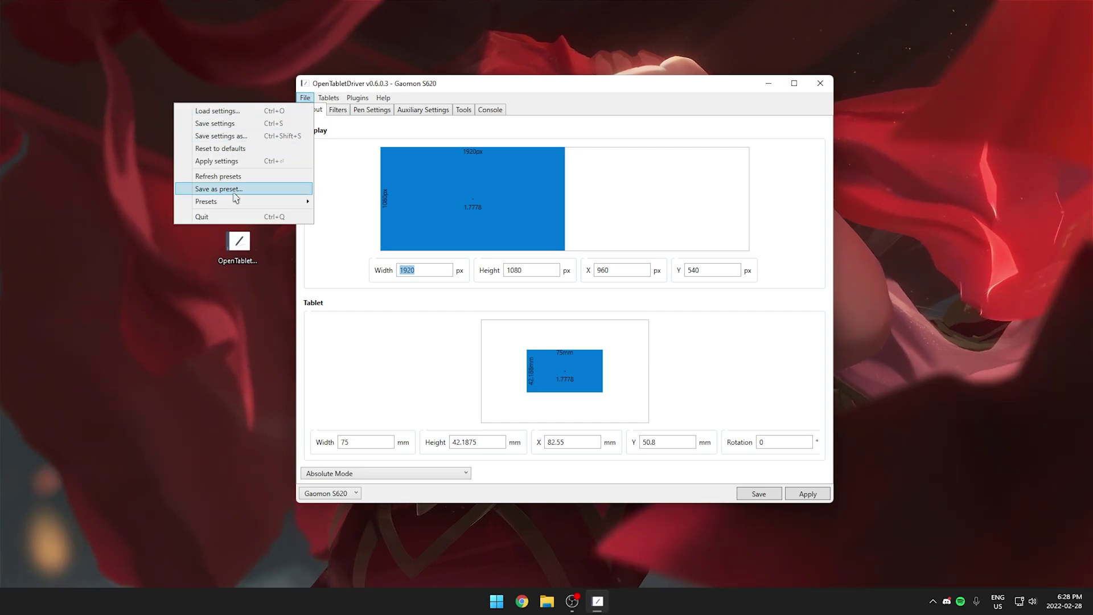
pyautogui.click(215, 123)
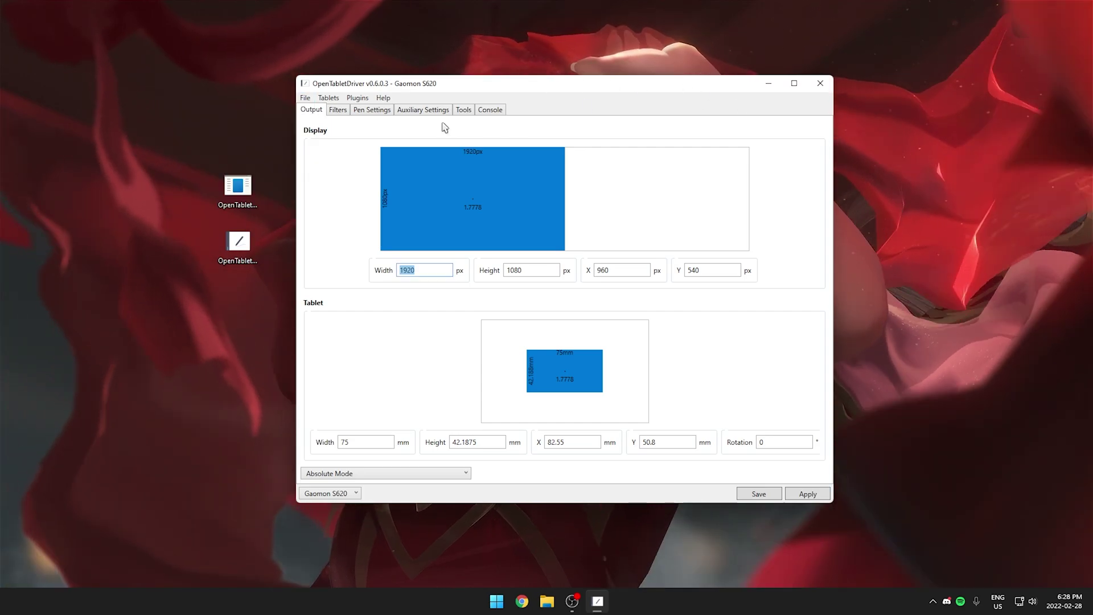
pyautogui.moveTo(522, 85); pyautogui.dragTo(488, 80)
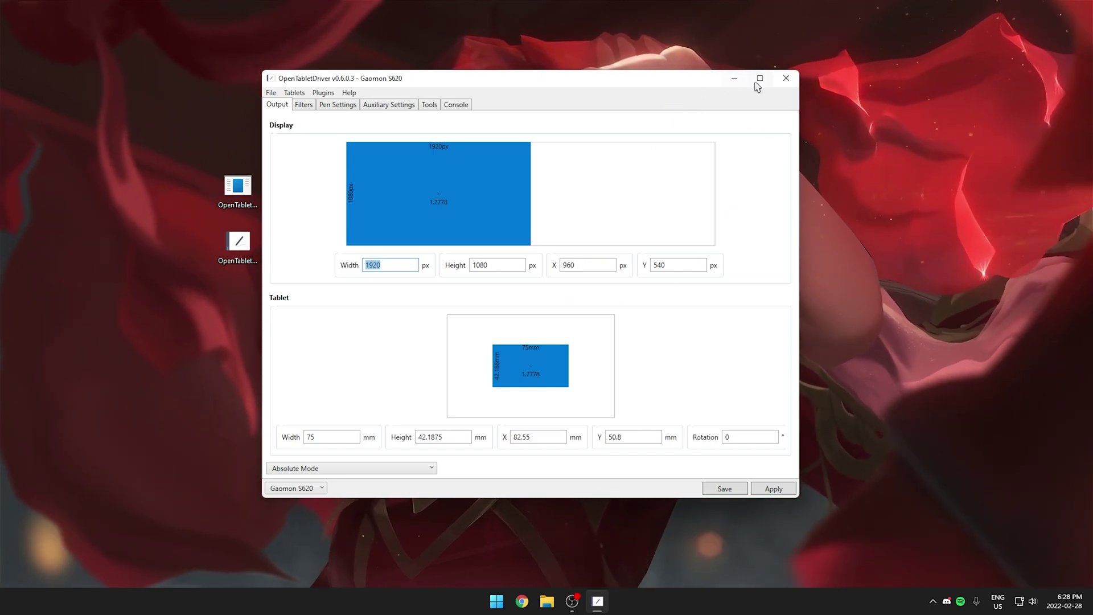
pyautogui.click(785, 78)
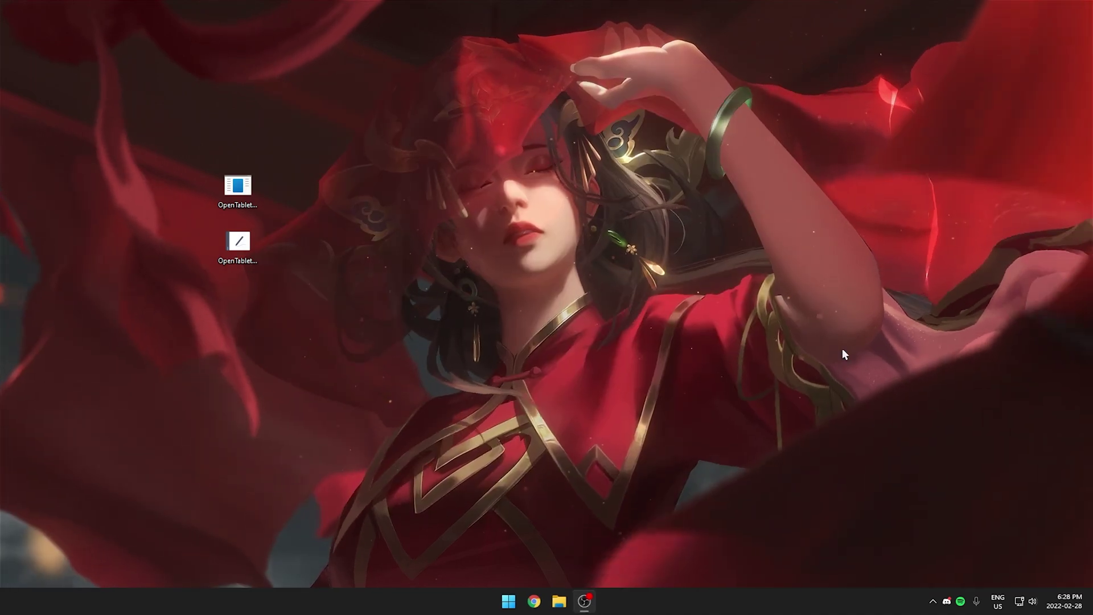
# Show the hidden system tray icons
pyautogui.click(933, 601)
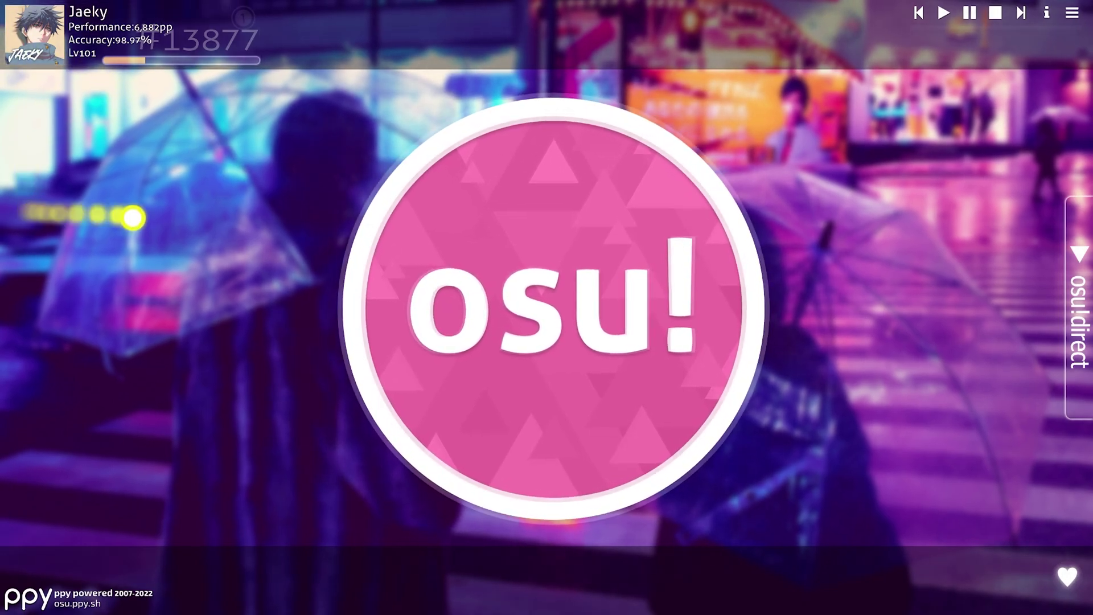
# Open osu! Options from the main menu and scroll down to the Input settings
pyautogui.click(478, 285)
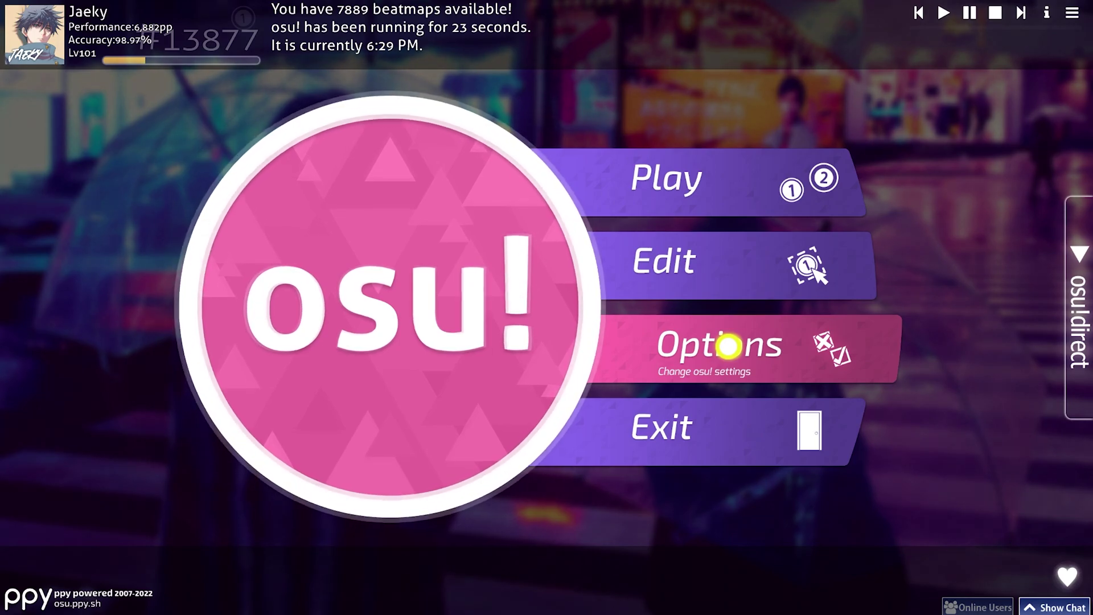
pyautogui.click(728, 345)
pyautogui.scroll(-6, 271, 370)
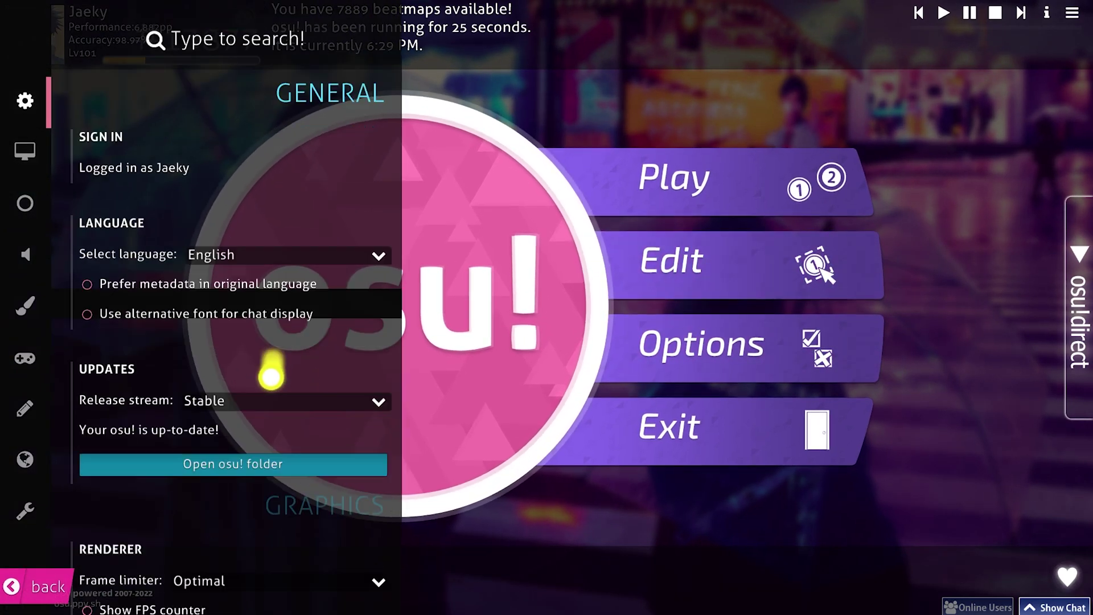
pyautogui.click(25, 304)
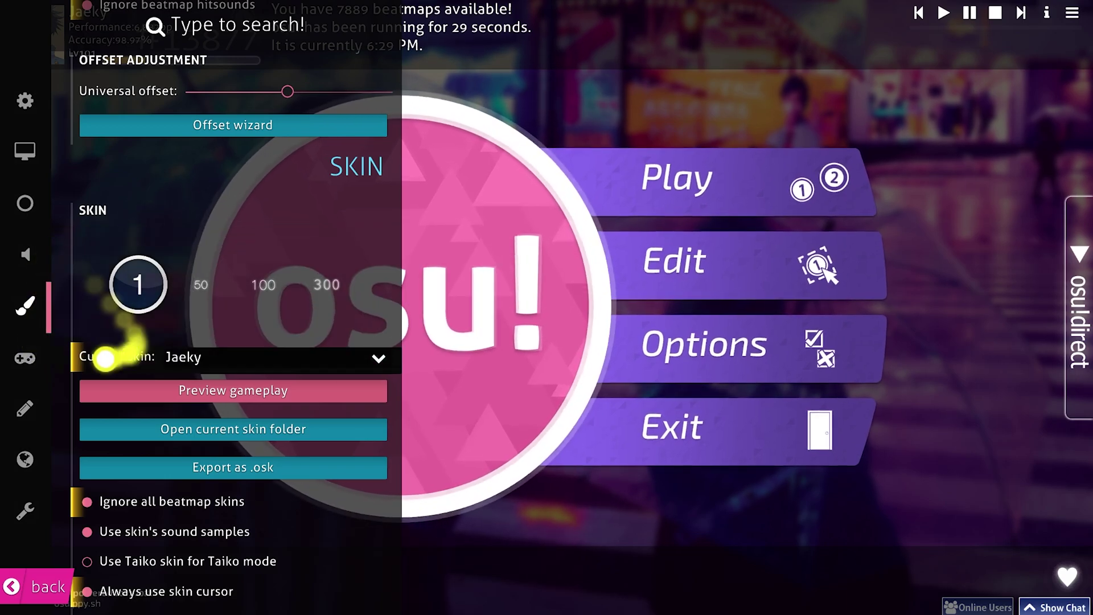
pyautogui.scroll(-5, 111, 385)
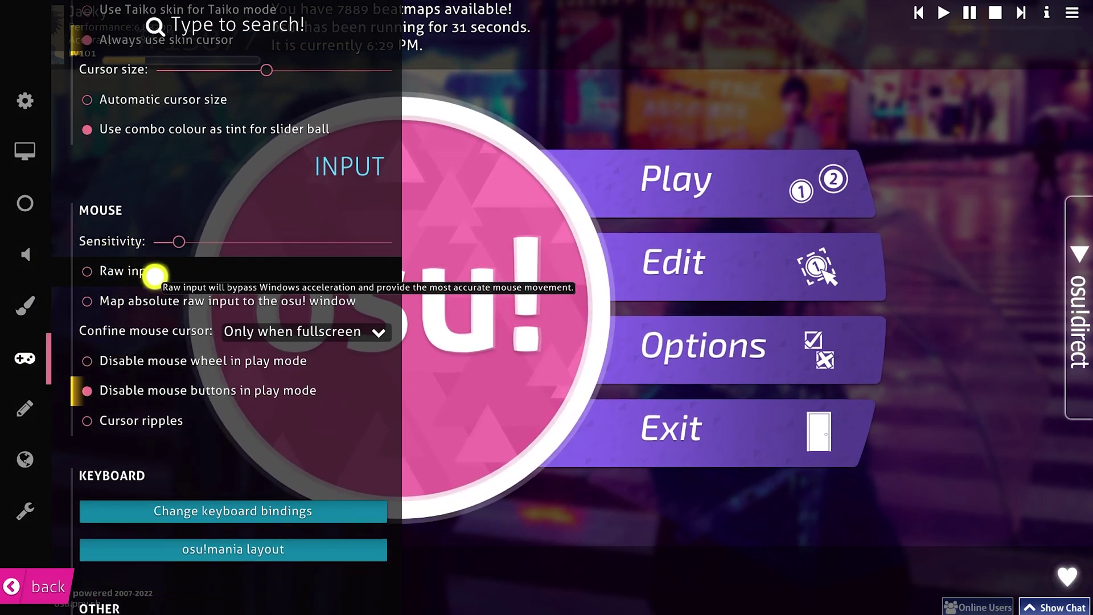
# Toggle Raw input on and off twice, leaving it unchecked
pyautogui.click(155, 276)
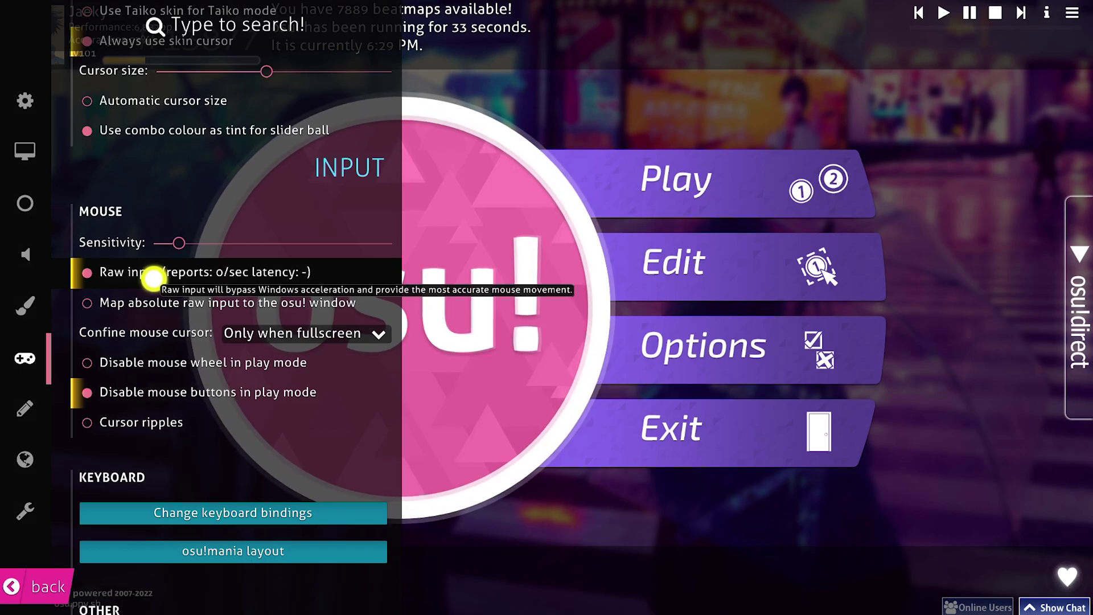
pyautogui.click(154, 277)
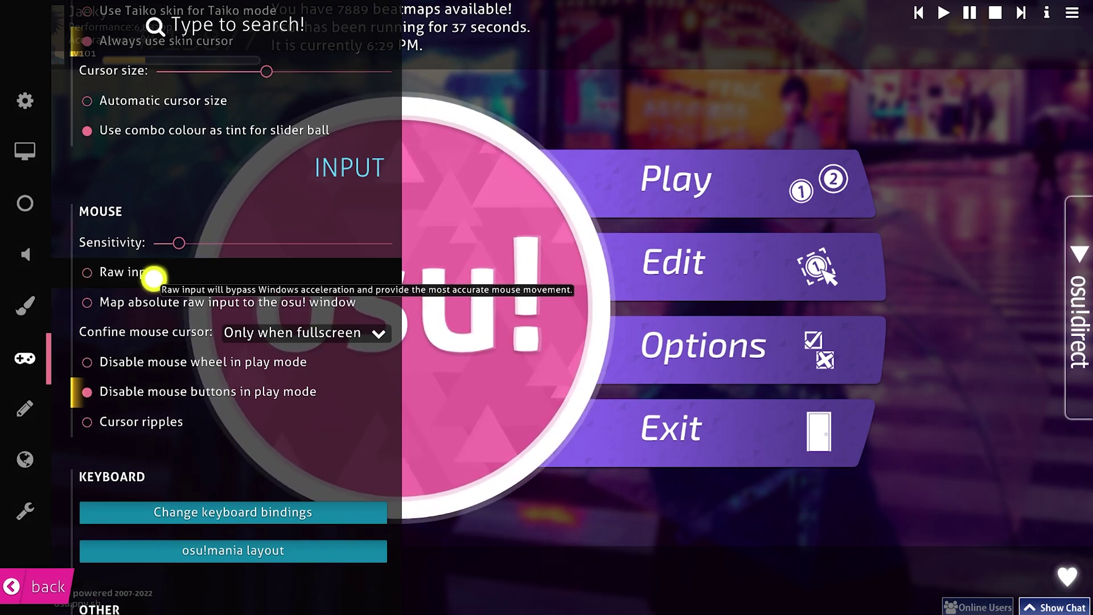
pyautogui.click(154, 277)
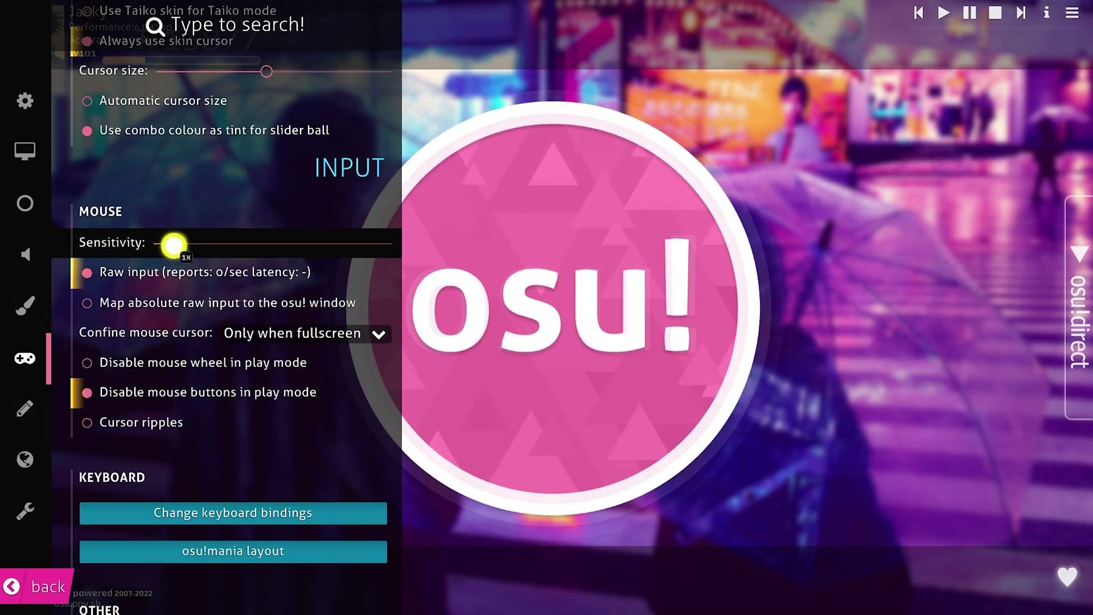
pyautogui.click(165, 273)
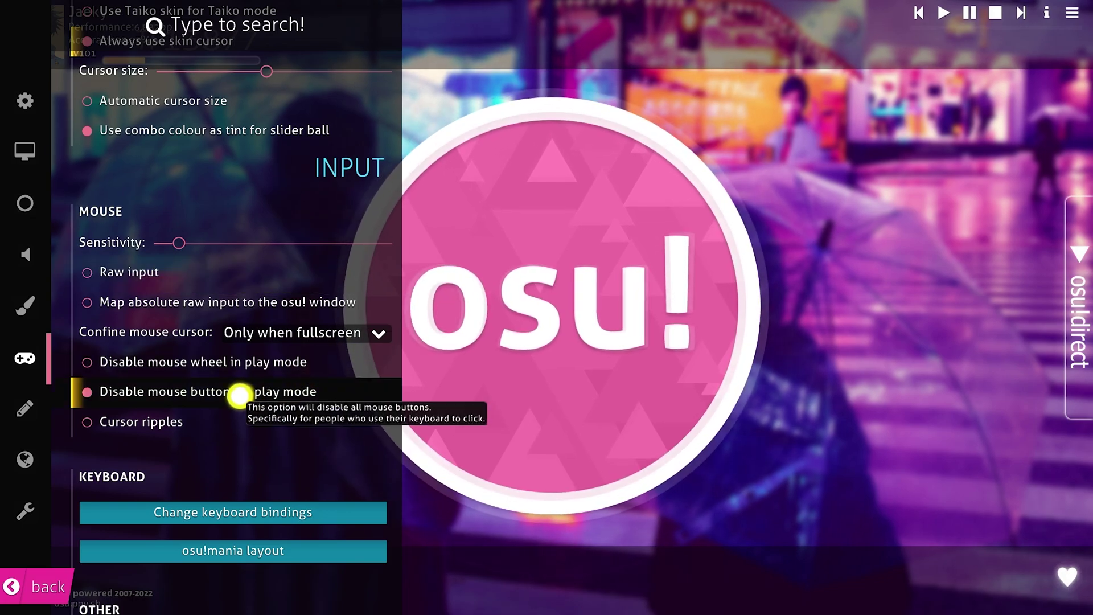
# Toggle osu!'s mouse buttons with F10, leave them disabled in play mode, and close Options
pyautogui.scroll(-2, 168, 388)
pyautogui.scroll(2, 165, 285)
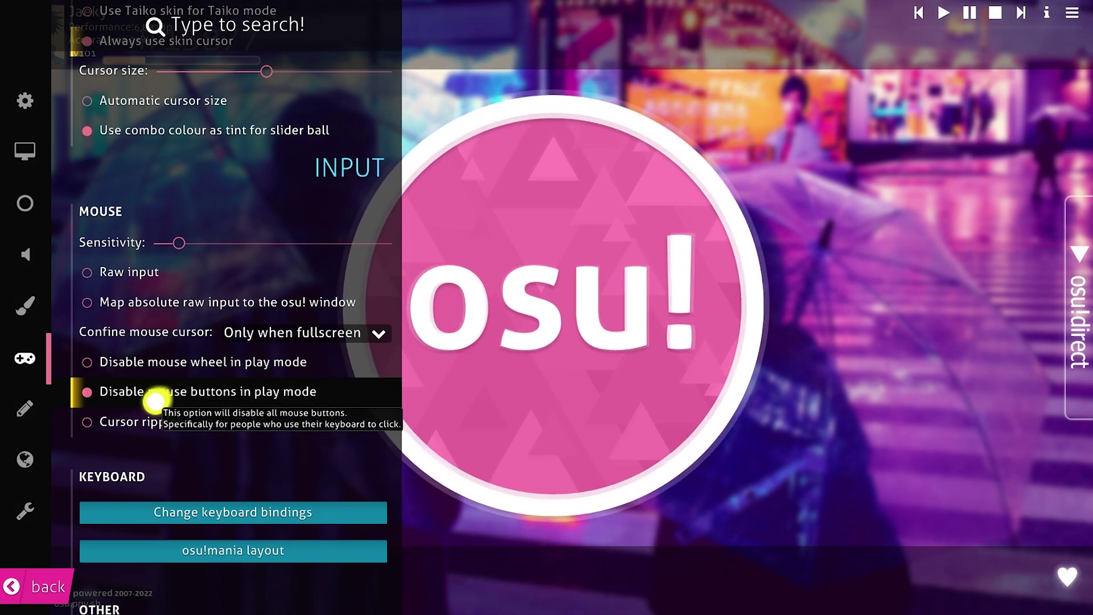
pyautogui.press('F10')
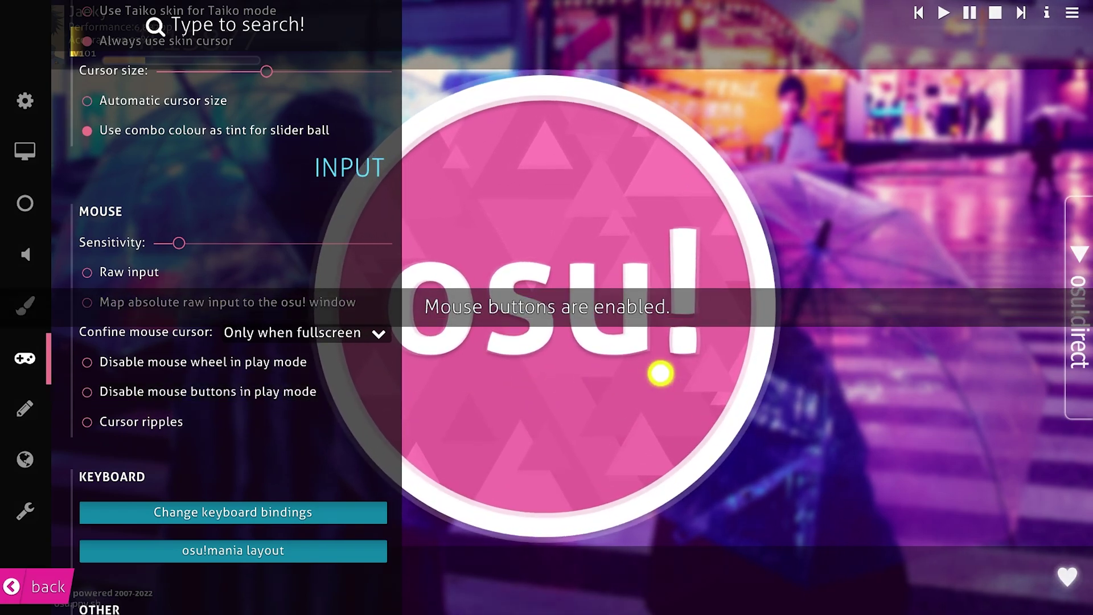
pyautogui.press('F10')
pyautogui.press('F10')
pyautogui.press('F10')
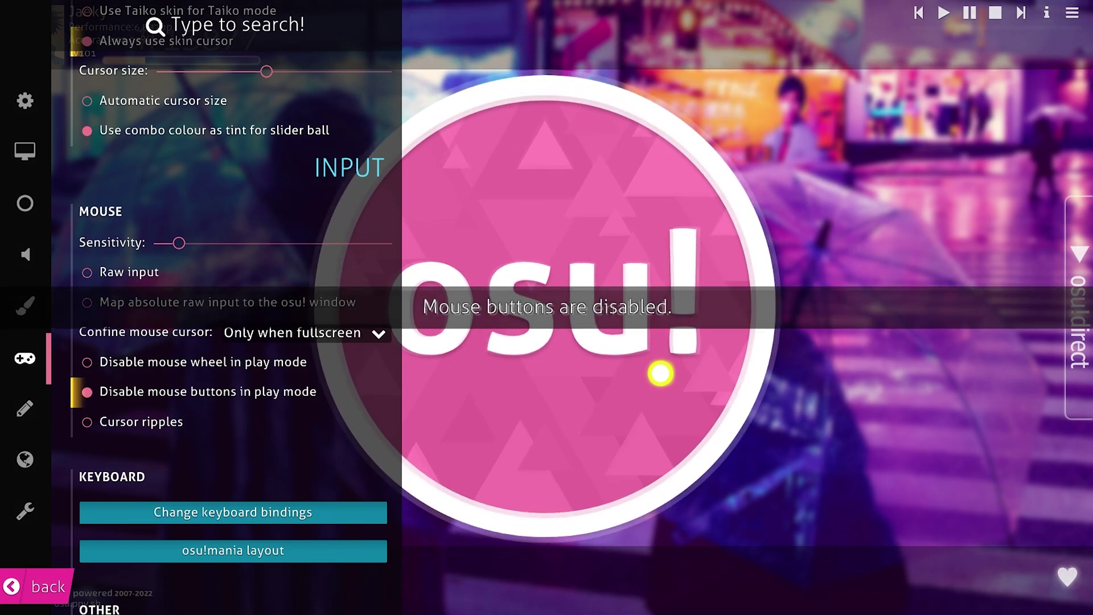
pyautogui.press('F10')
pyautogui.press('F10')
pyautogui.press('F10')
pyautogui.press('F10')
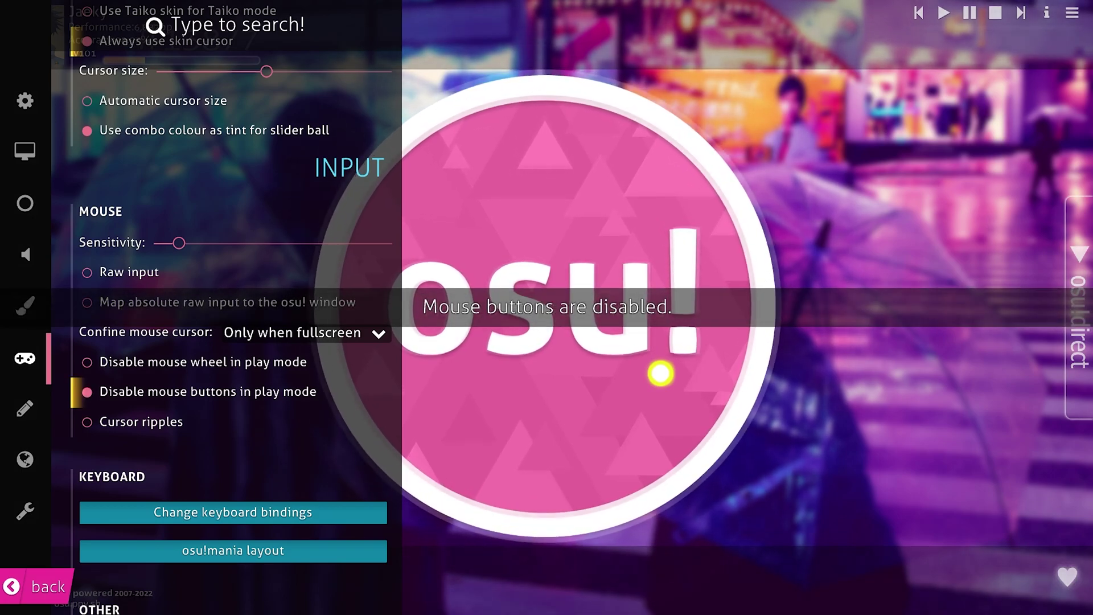
pyautogui.press('Escape')
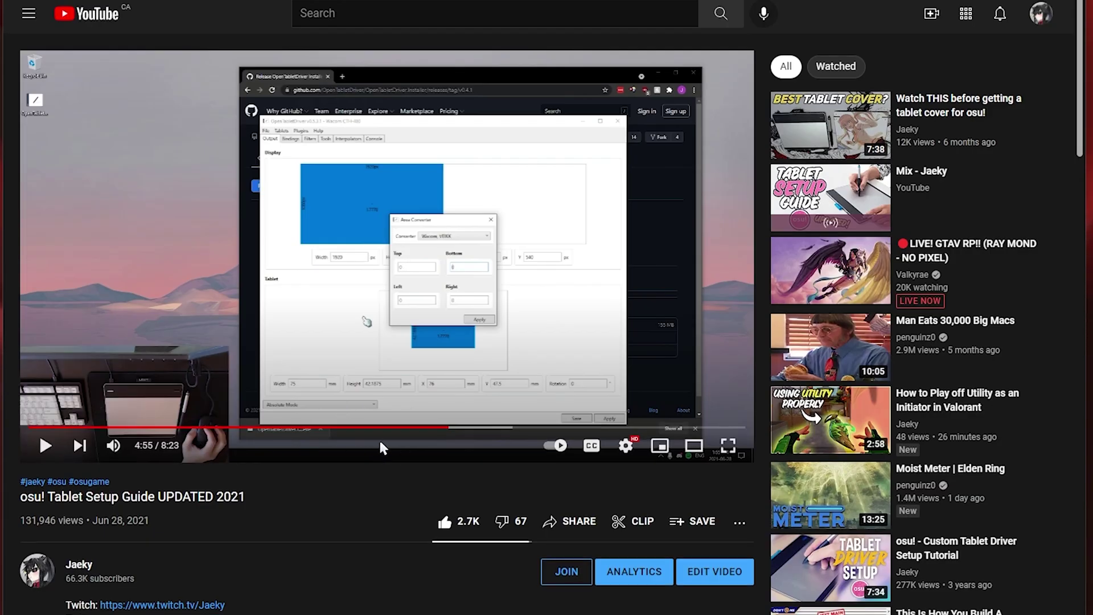
# Scroll down to the comments under the 'osu! Tablet Setup Guide UPDATED 2021' video
pyautogui.scroll(-12, 379, 441)
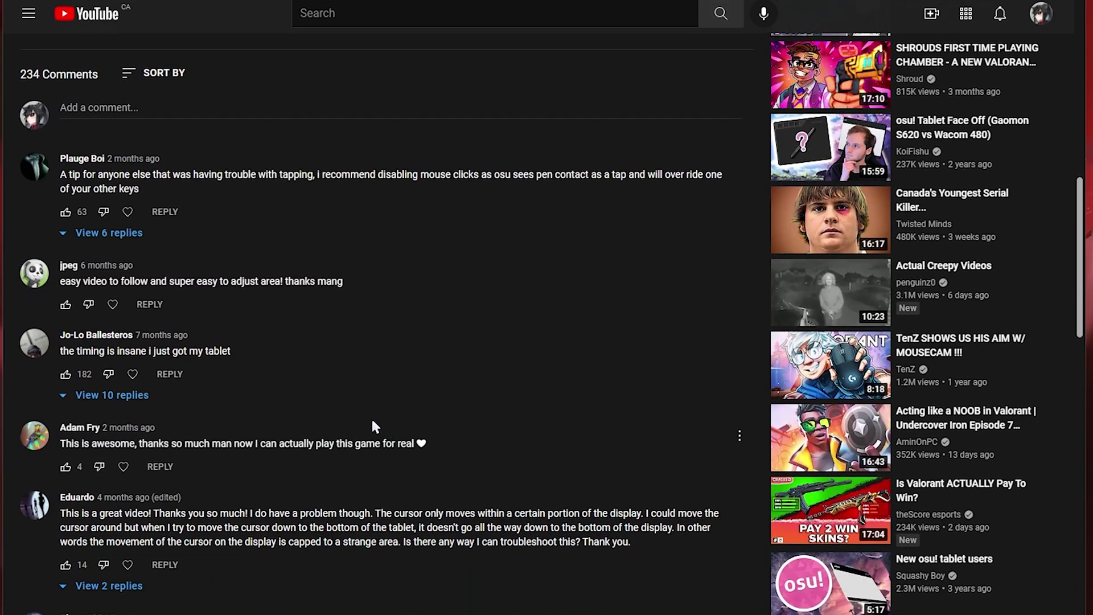
pyautogui.scroll(-5, 370, 421)
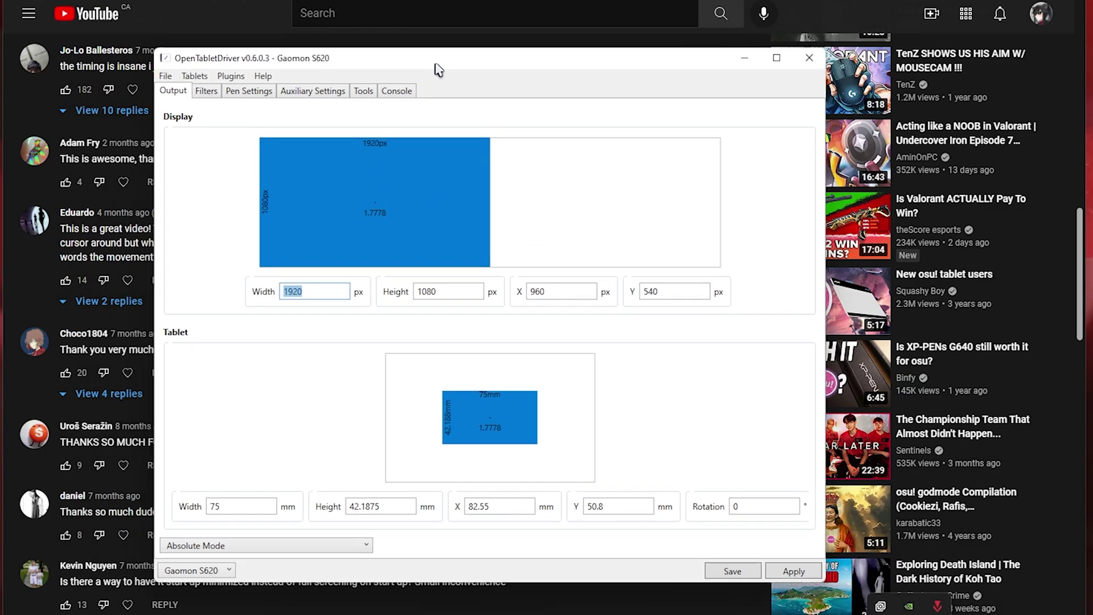
# Map the OpenTabletDriver display area to Display 1 via its right-click Set to display menu
pyautogui.moveTo(438, 69); pyautogui.dragTo(440, 70)
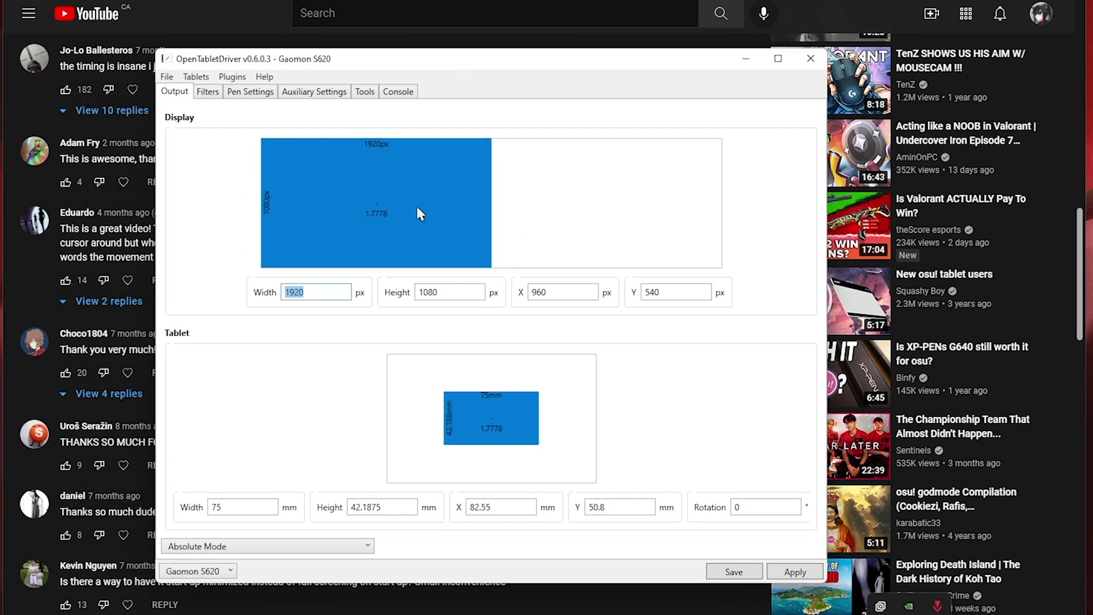
pyautogui.rightClick(349, 178)
pyautogui.click(259, 155)
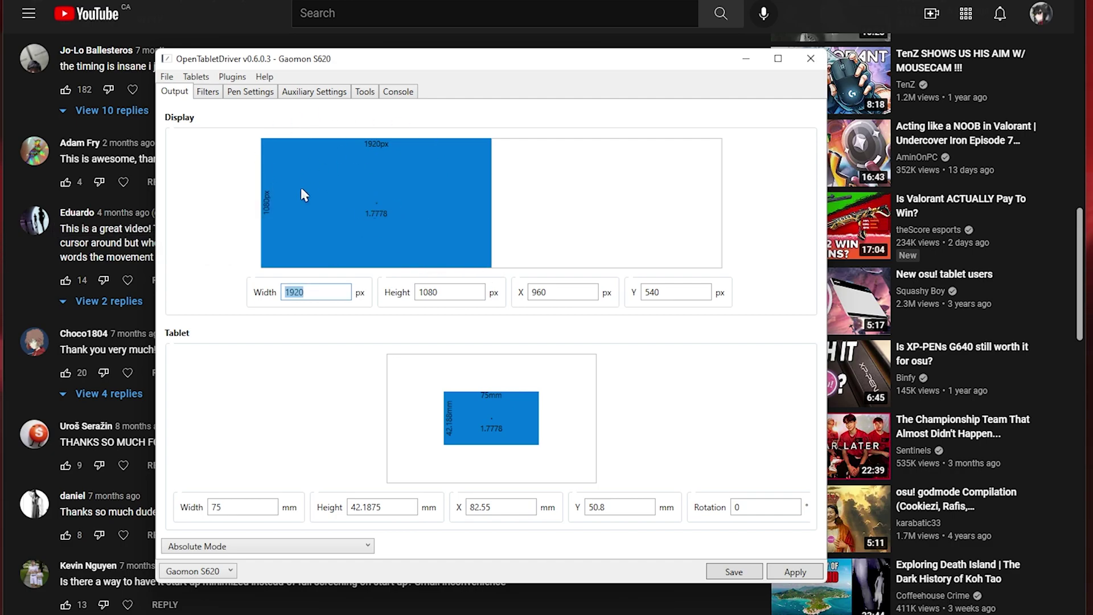
pyautogui.rightClick(345, 179)
pyautogui.moveTo(307, 255)
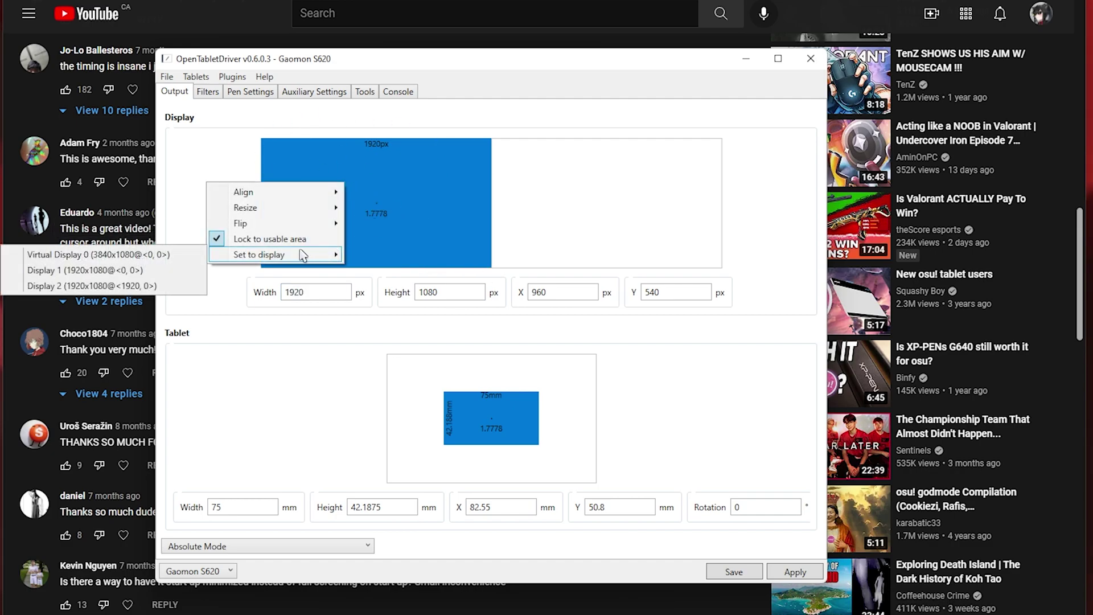
pyautogui.click(142, 271)
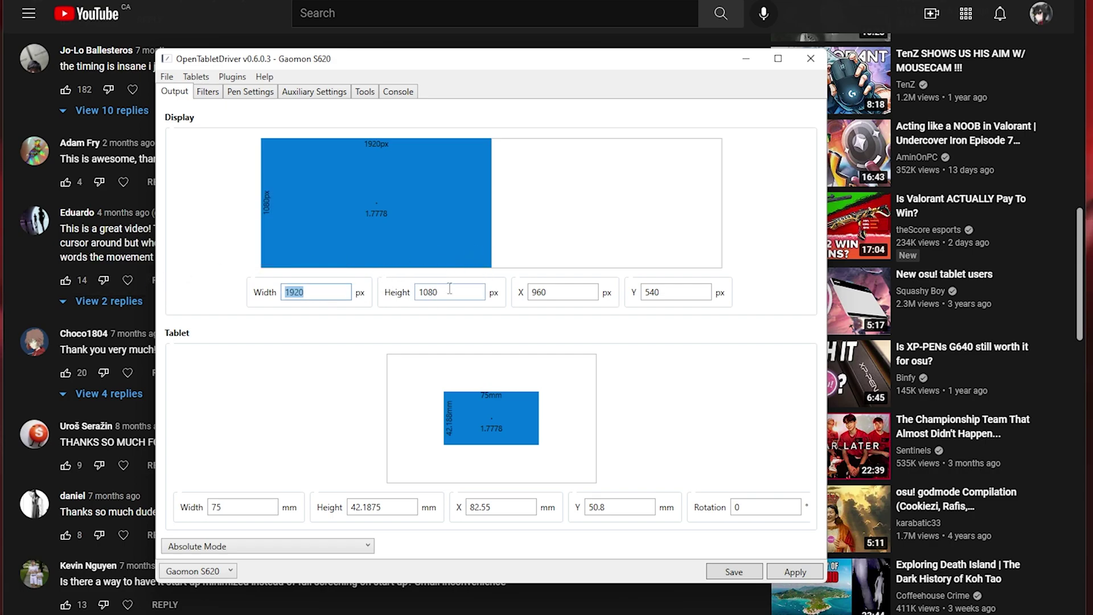
# Drag the display area higher, reset it to fill Display 1, and highlight the sensitive-drivers comment
pyautogui.moveTo(380, 226); pyautogui.dragTo(389, 253)
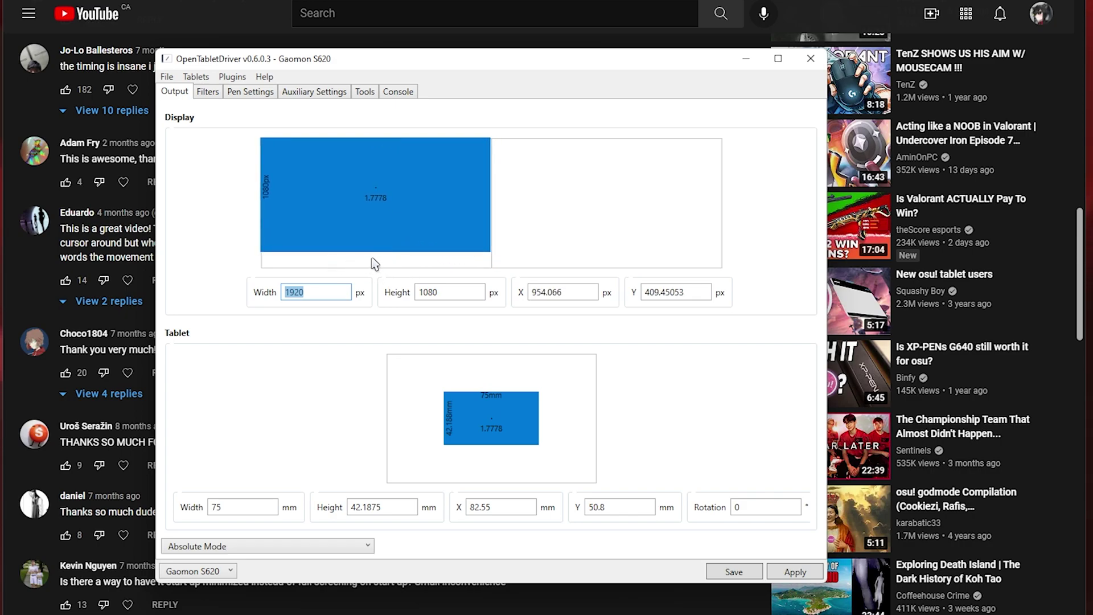
pyautogui.rightClick(380, 214)
pyautogui.moveTo(307, 288)
pyautogui.click(182, 295)
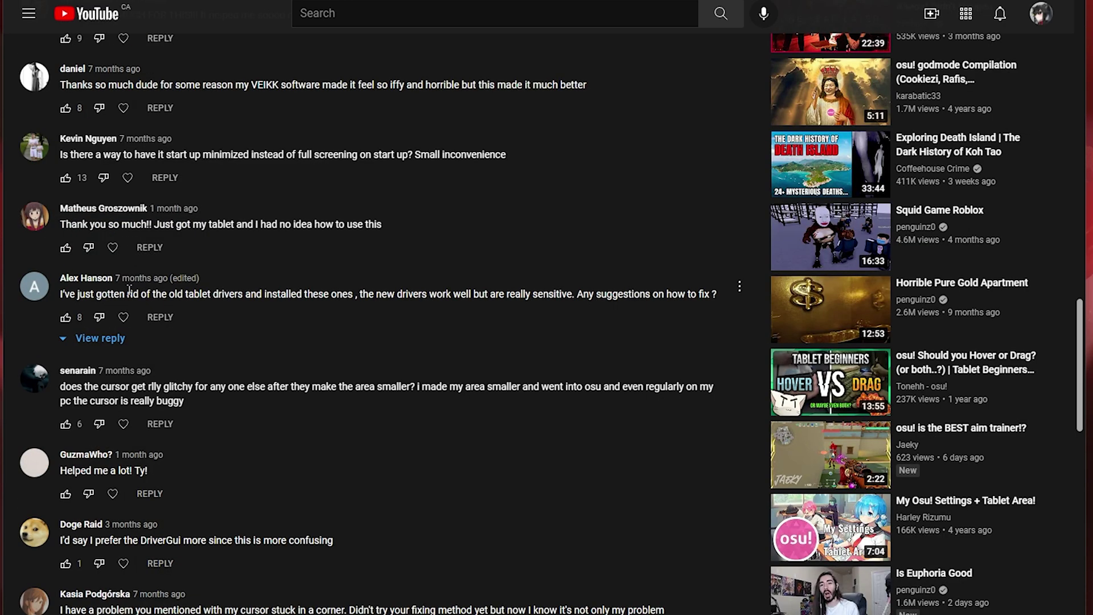
pyautogui.moveTo(75, 294); pyautogui.dragTo(696, 294)
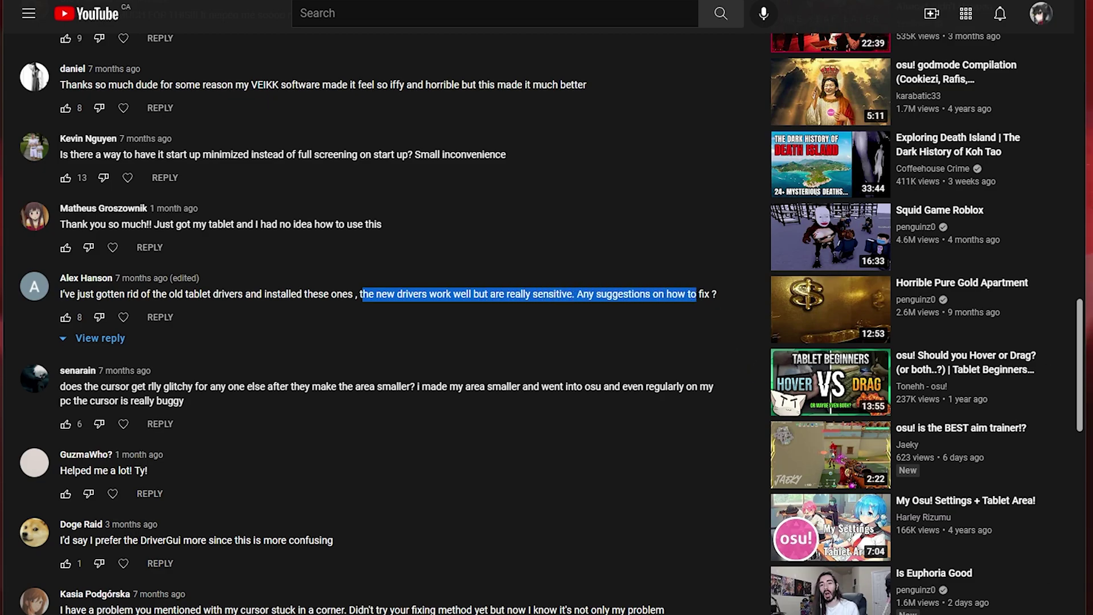
# Bring back OpenTabletDriver, select the tablet Width value 75, and go to Pen Settings
pyautogui.click(880, 604)
pyautogui.click(880, 605)
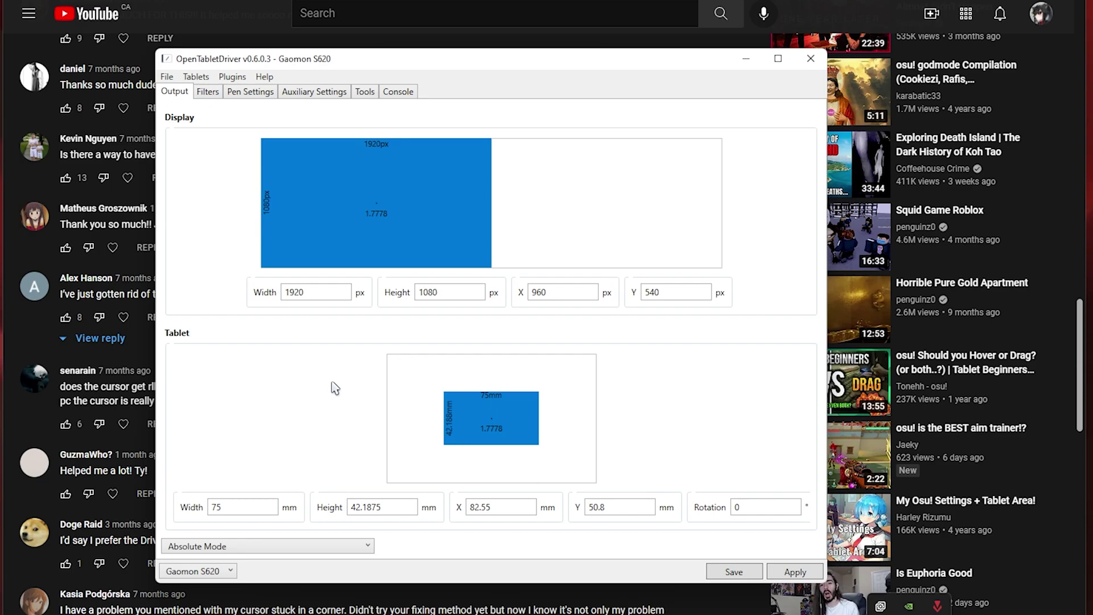
pyautogui.doubleClick(227, 505)
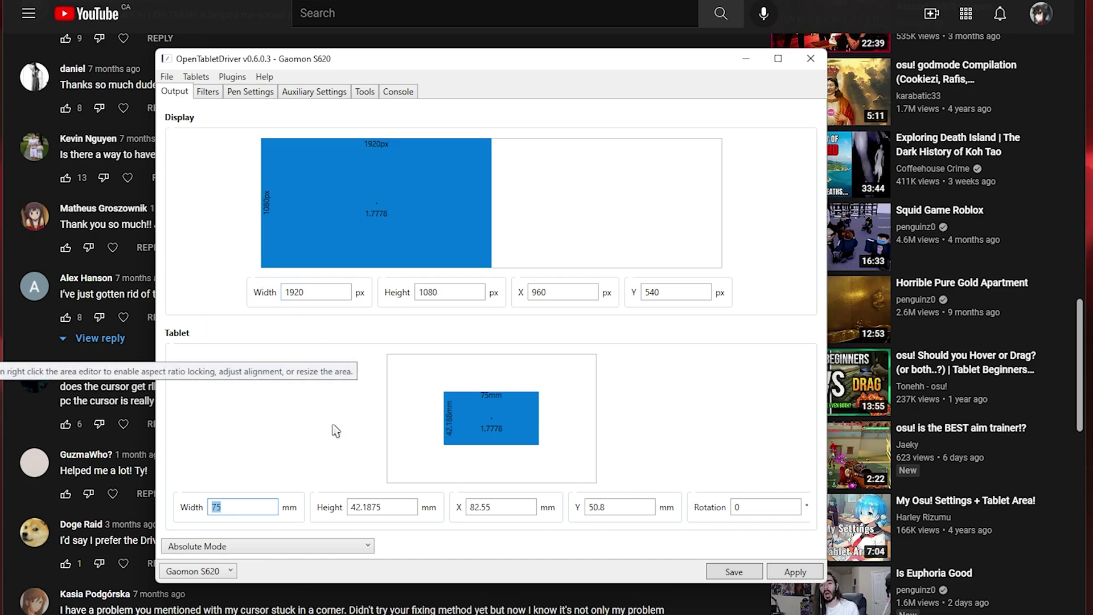
pyautogui.click(277, 94)
# Check Devocub Antichatter's Latency 5 and Strength fields on Filters without changing them
pyautogui.click(209, 93)
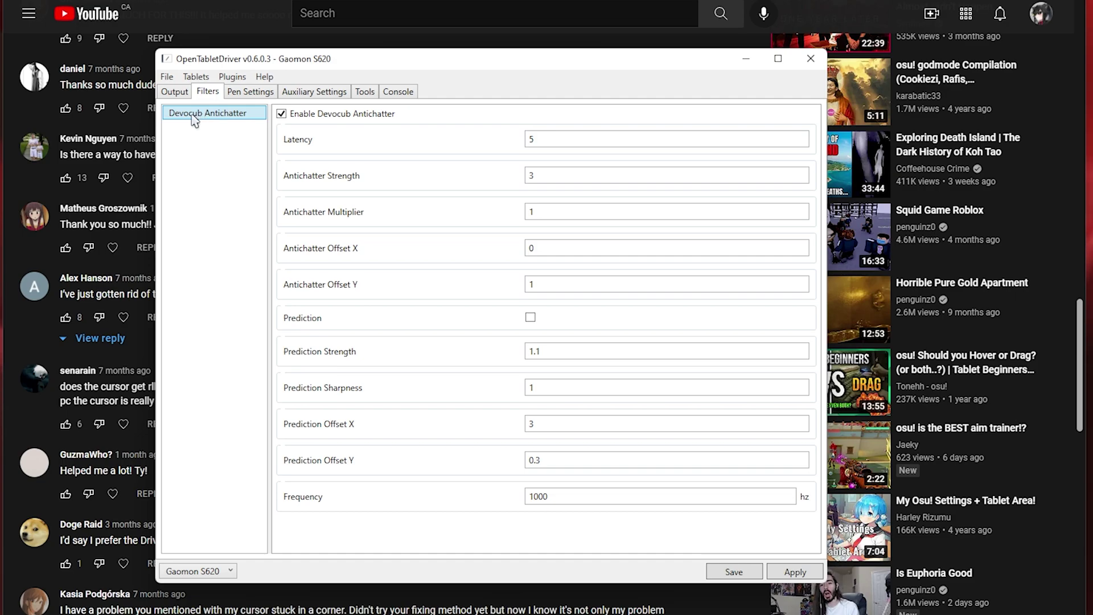
pyautogui.doubleClick(529, 139)
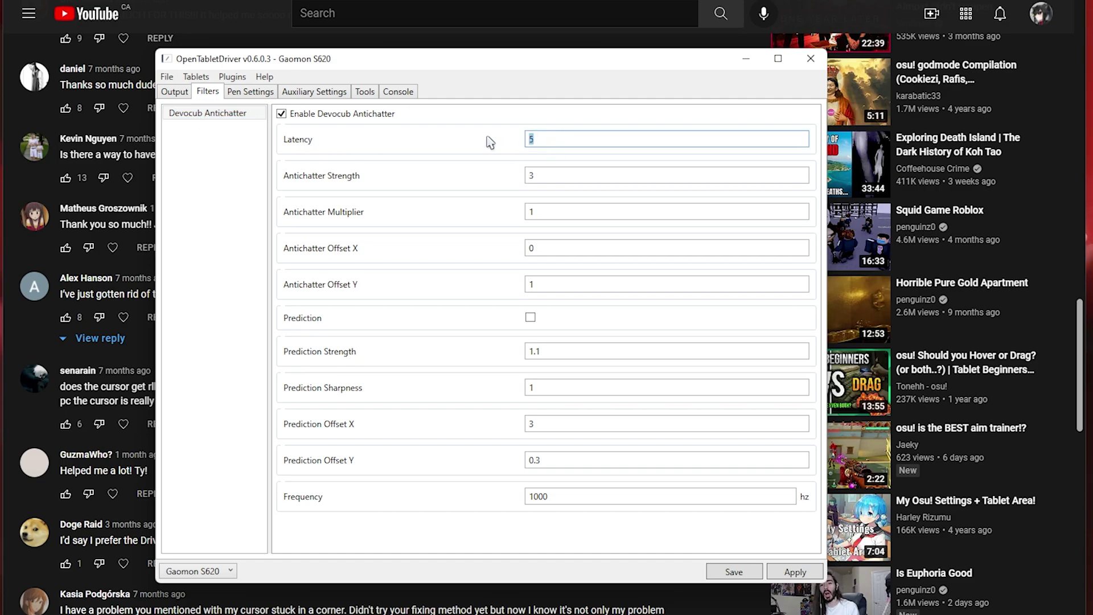
pyautogui.click(543, 140)
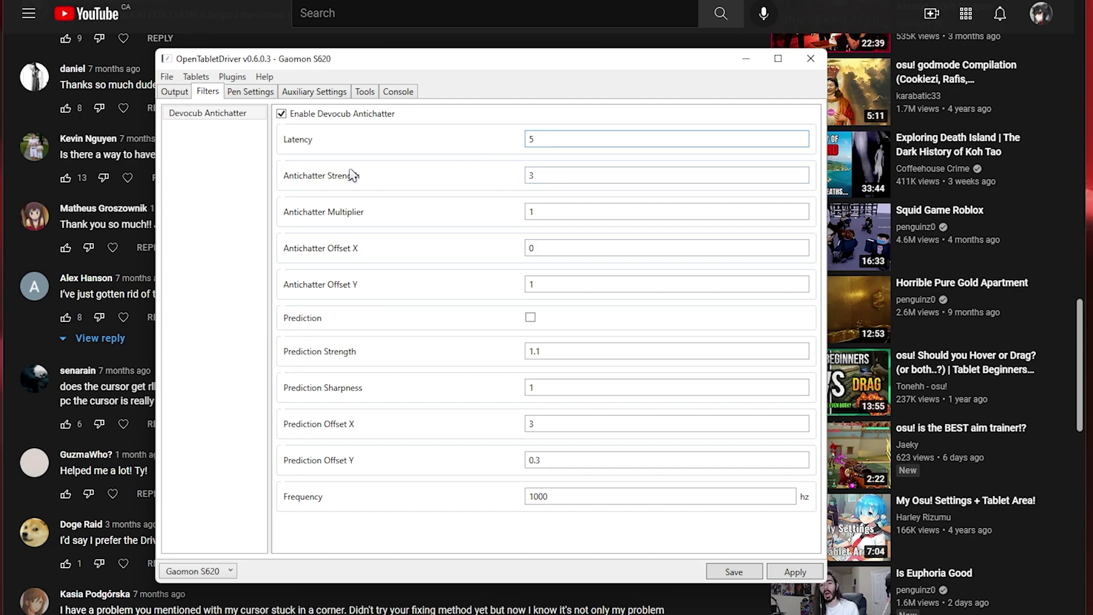
pyautogui.press('Tab')
pyautogui.press('Tab')
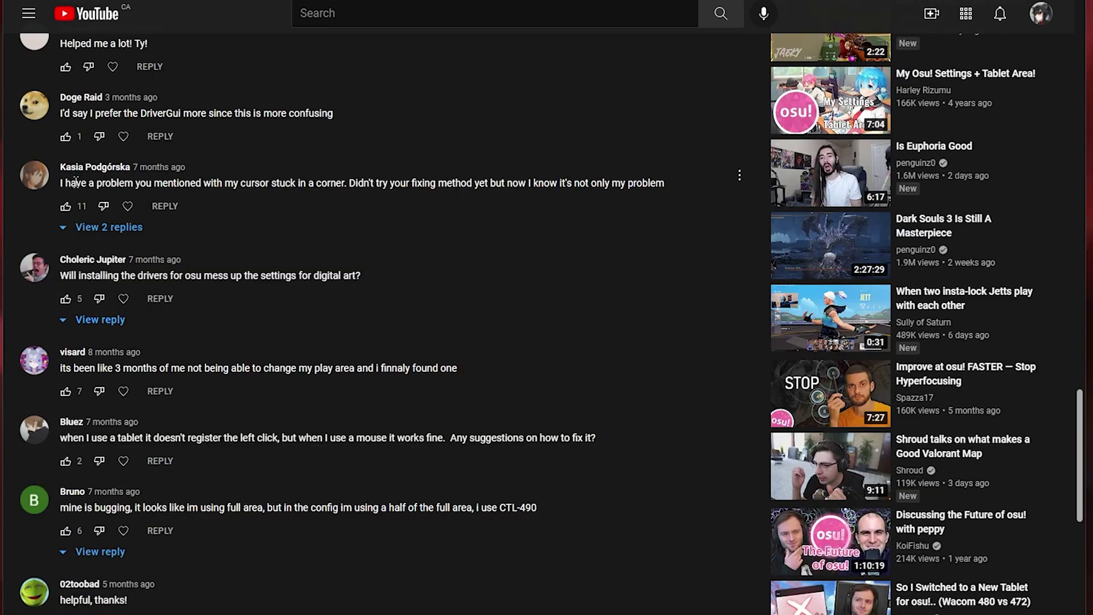
pyautogui.moveTo(74, 182); pyautogui.dragTo(228, 183)
pyautogui.click(225, 182)
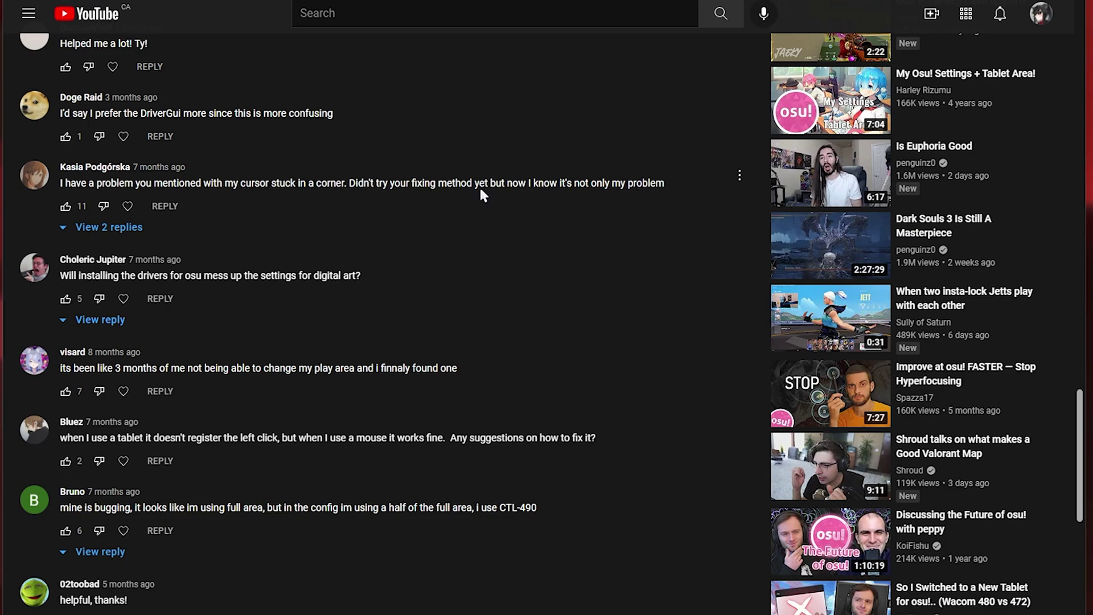
# Scroll further down the YouTube comments, switching briefly to OpenTabletDriver and back
pyautogui.scroll(-2, 147, 131)
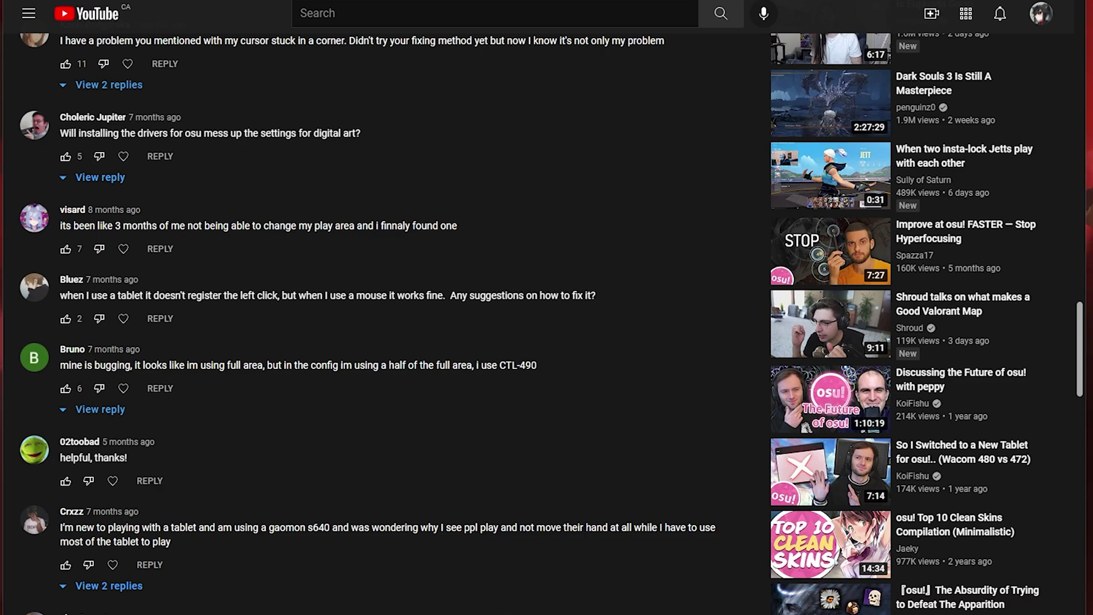
pyautogui.hotkey('alt', 'Tab')
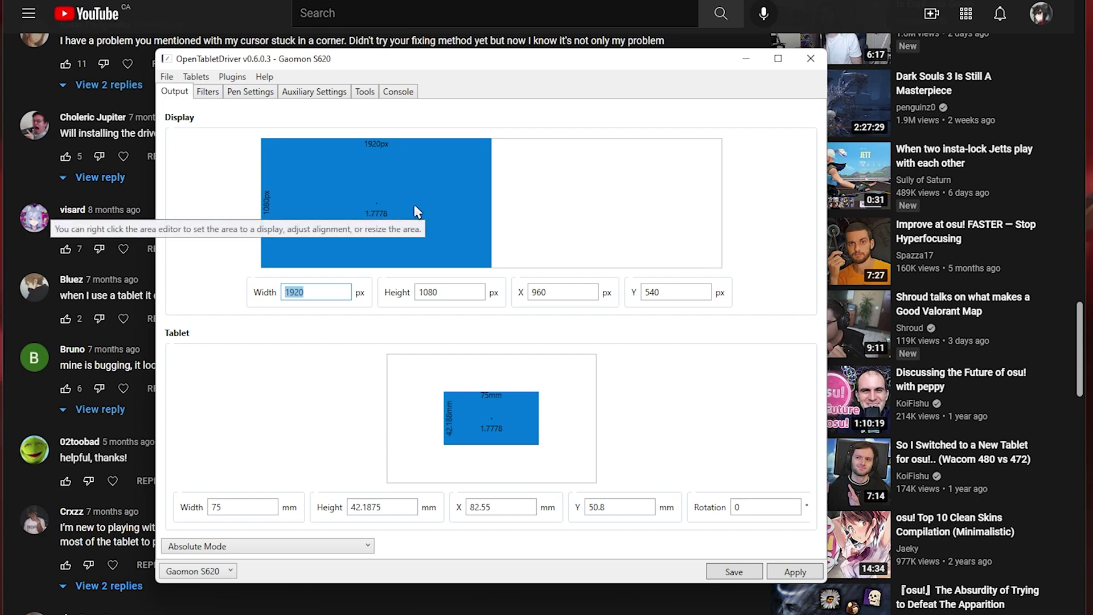
pyautogui.hotkey('alt', 'Tab')
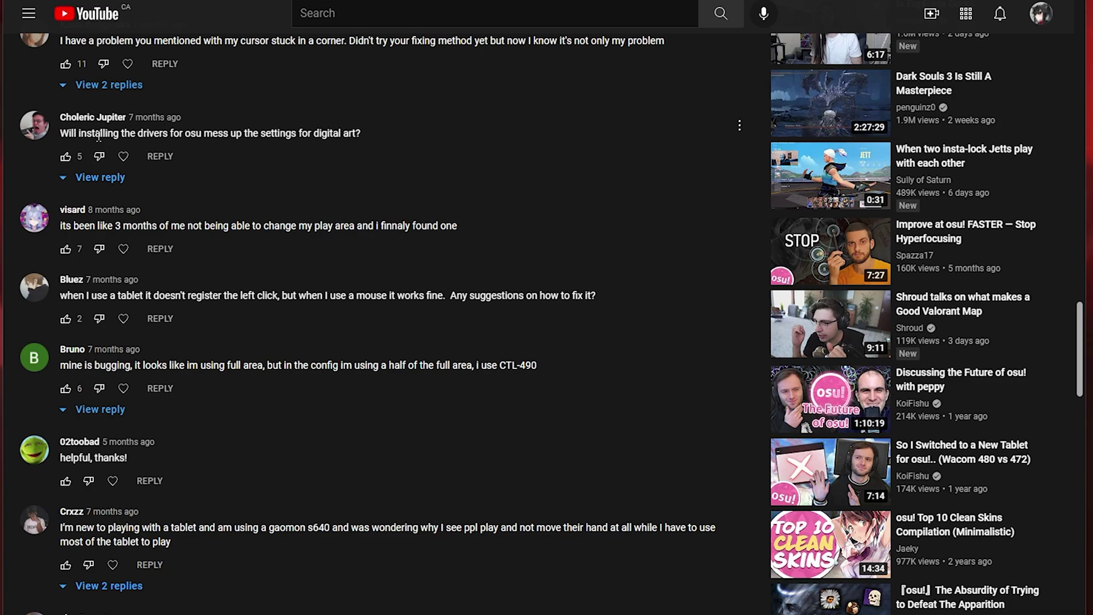
pyautogui.hotkey('alt', 'Tab')
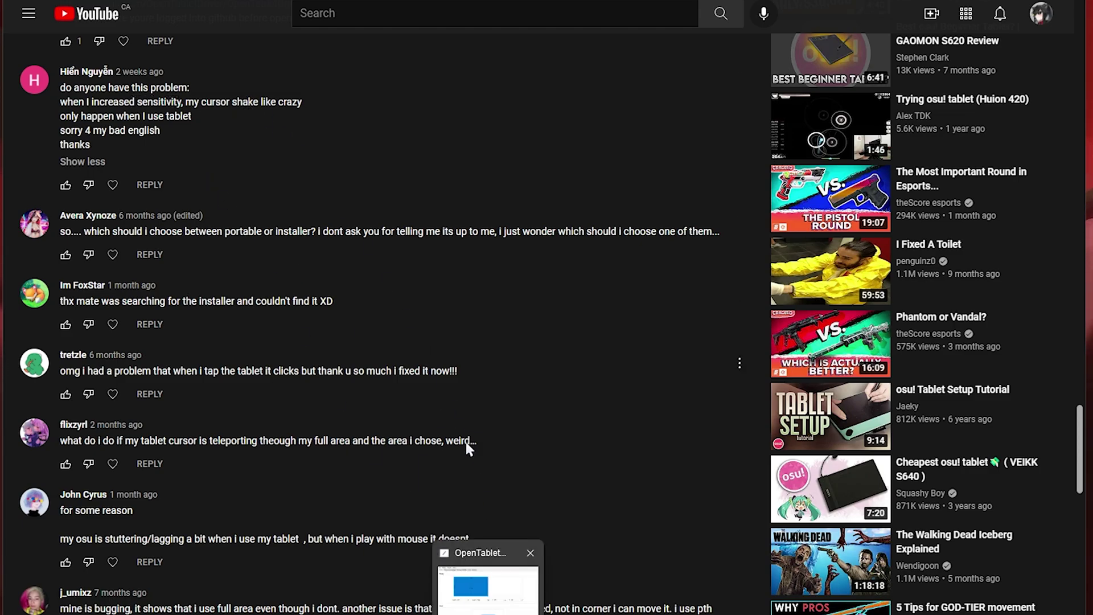
# Restore the OpenTabletDriver window from its taskbar preview
pyautogui.moveTo(487, 614)
pyautogui.click(488, 589)
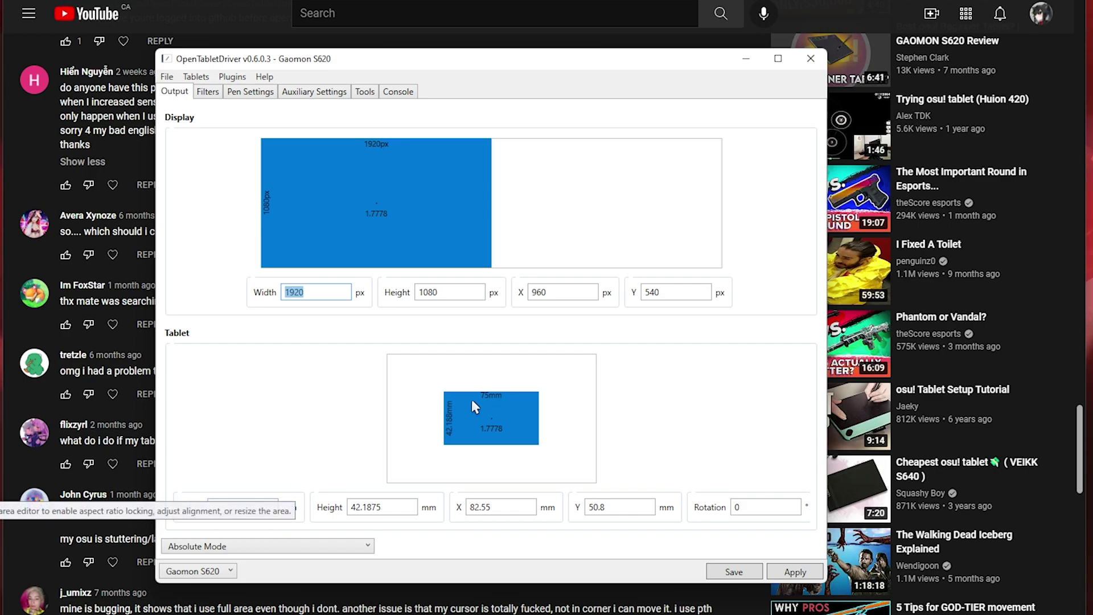
# Visit Pen Settings and Filters, then highlight the comment about only the lower half working
pyautogui.click(257, 92)
pyautogui.click(215, 92)
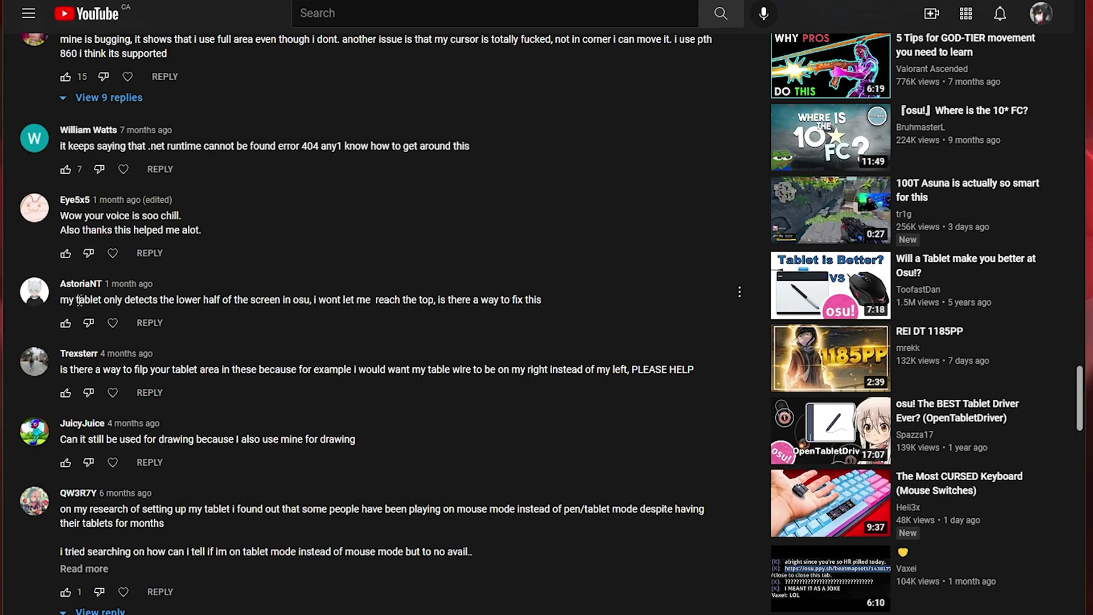
pyautogui.moveTo(76, 300); pyautogui.dragTo(448, 298)
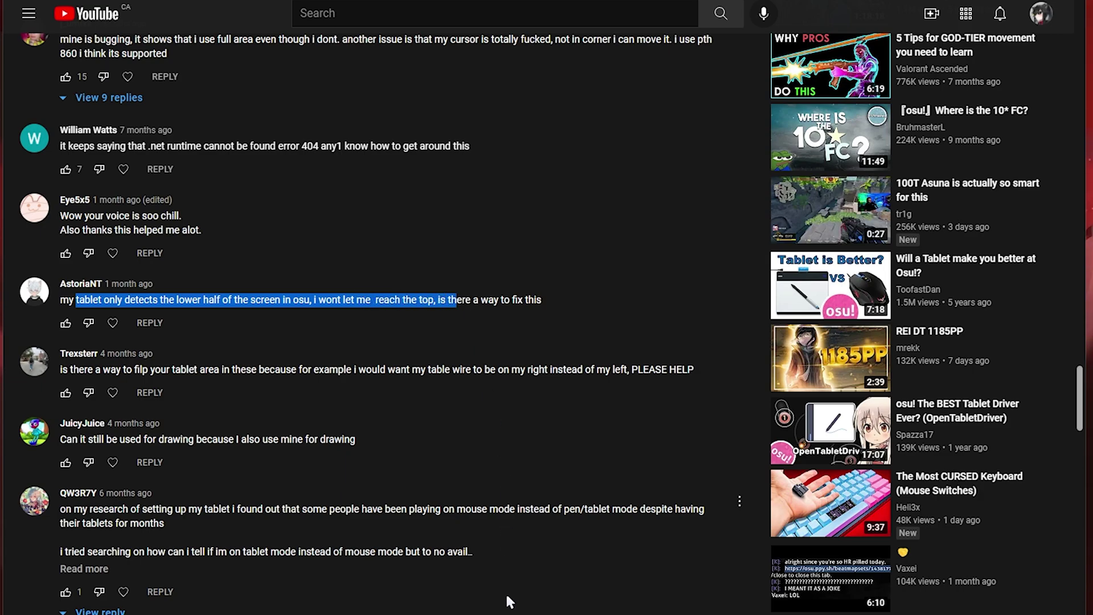
pyautogui.hotkey('alt', 'Tab')
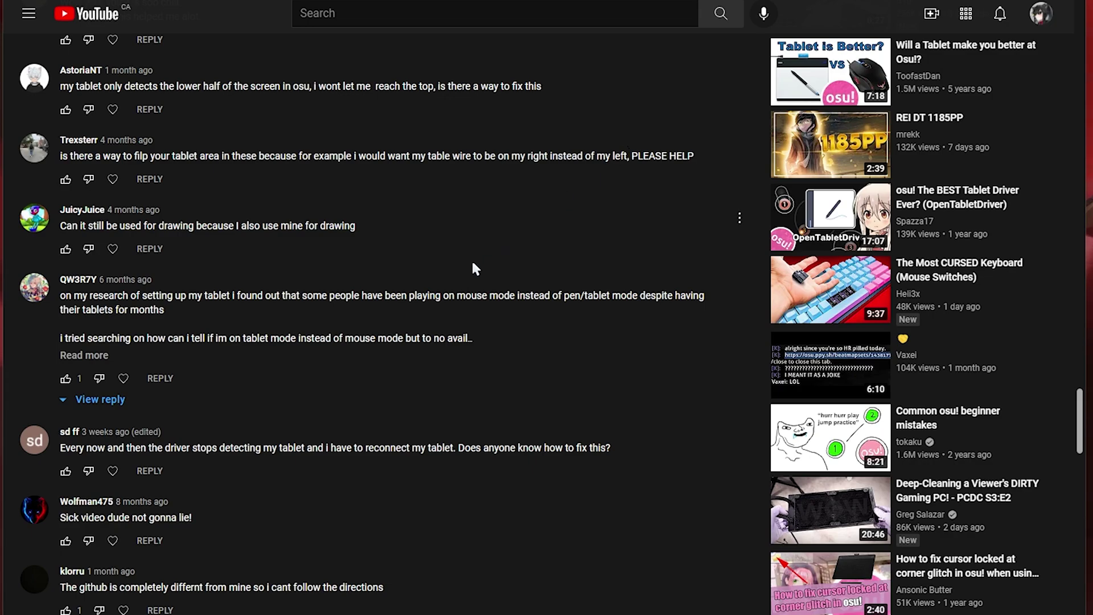
# Drag the tablet area left, align it top and right, then centre it
pyautogui.hotkey('alt', 'Tab')
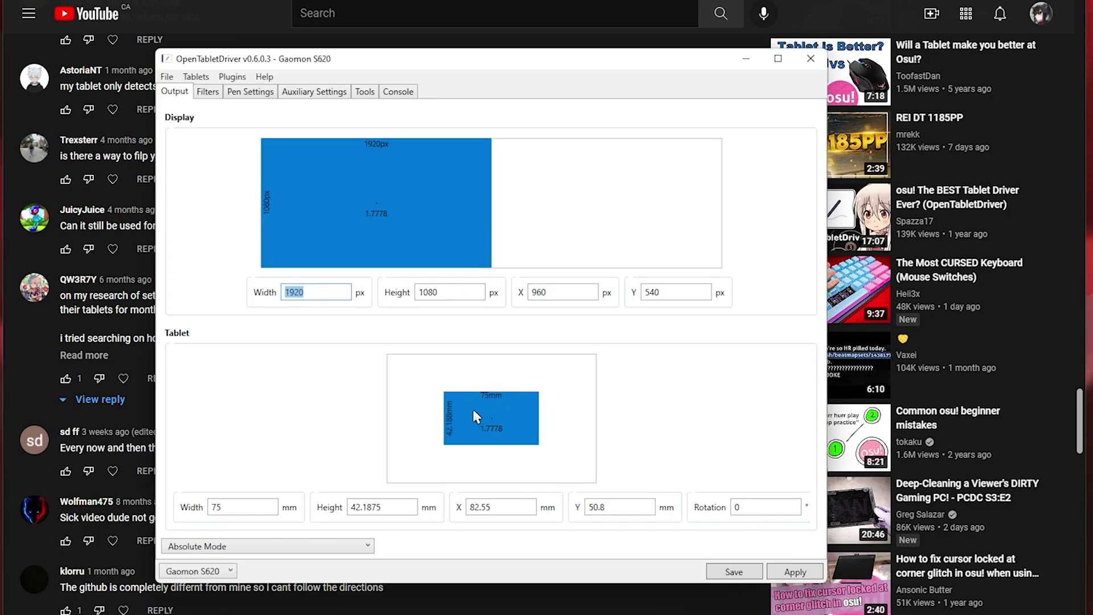
pyautogui.moveTo(476, 409); pyautogui.dragTo(423, 415)
pyautogui.rightClick(424, 414)
pyautogui.moveTo(415, 426)
pyautogui.click(202, 458)
pyautogui.rightClick(440, 404)
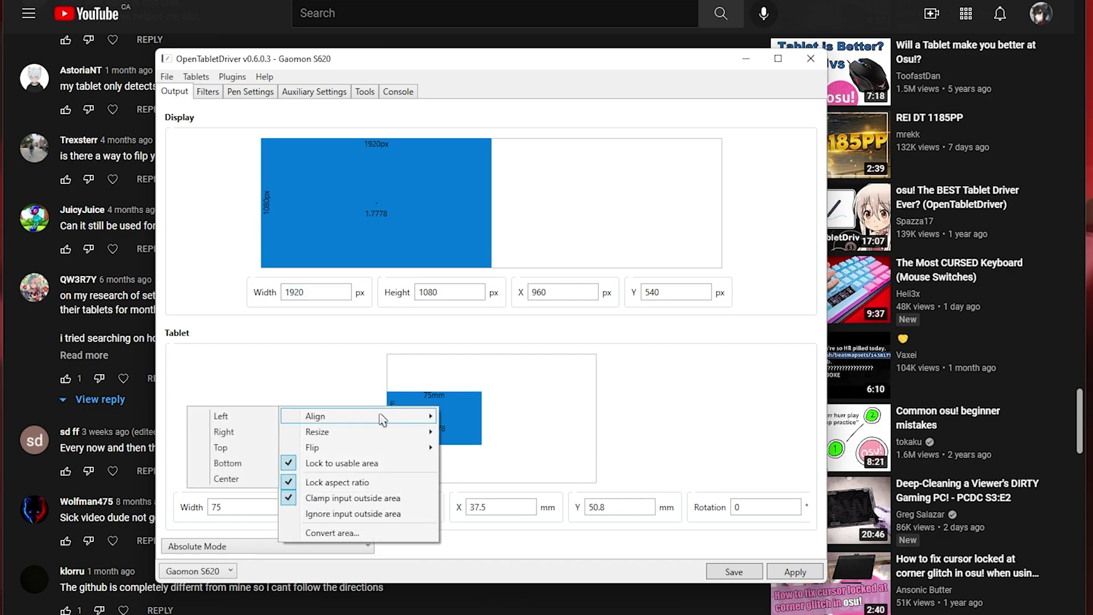
pyautogui.click(228, 432)
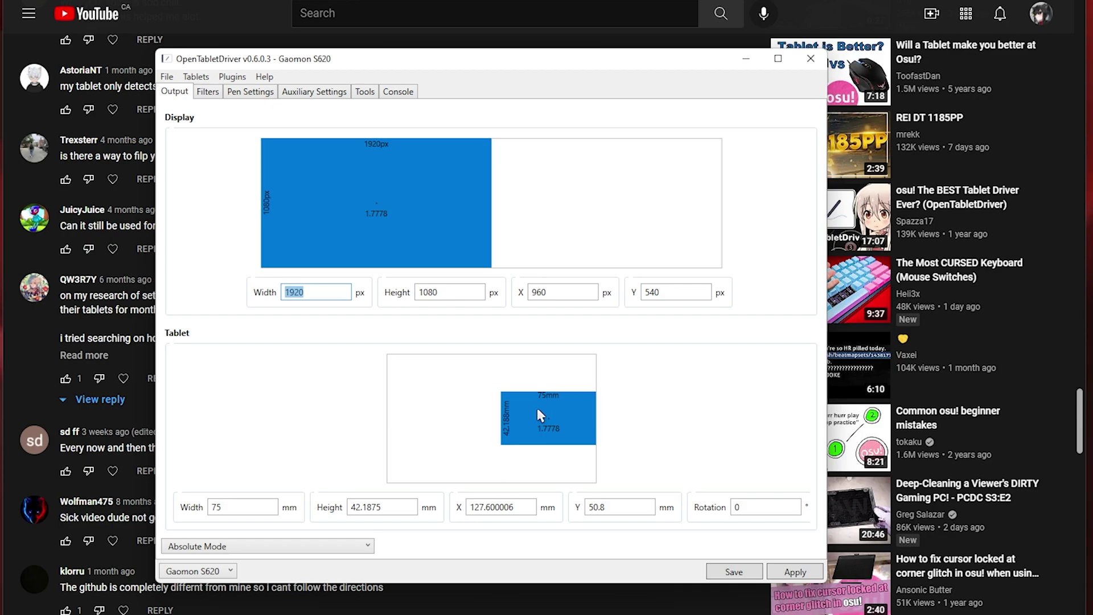
pyautogui.rightClick(499, 421)
pyautogui.moveTo(364, 422)
pyautogui.click(296, 486)
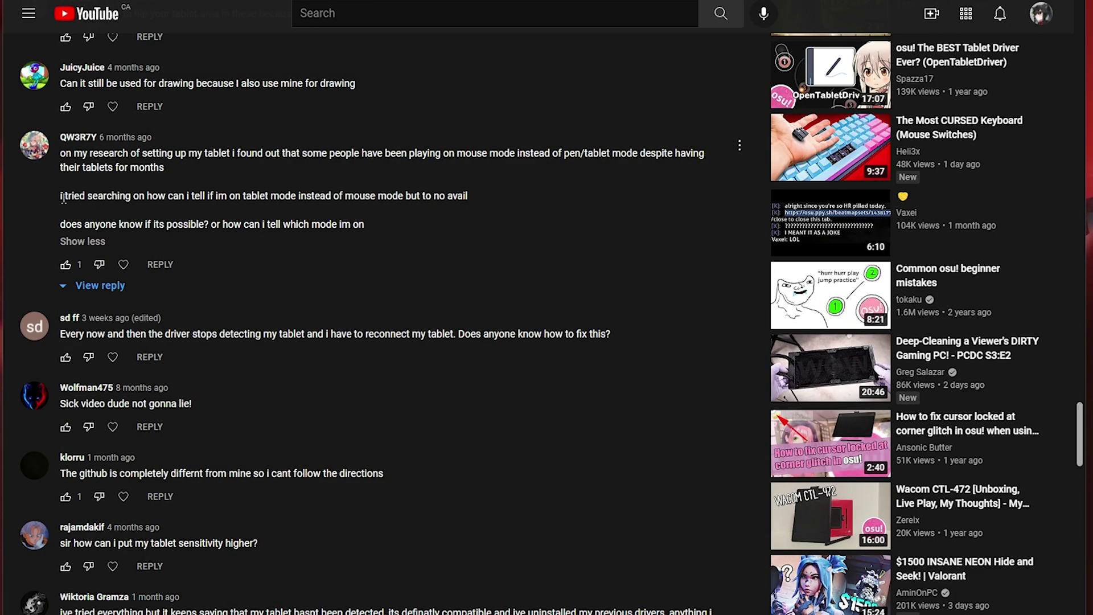
# Highlight the mouse-versus-tablet-mode comment and confirm the output mode stays Absolute Mode
pyautogui.moveTo(70, 196); pyautogui.dragTo(251, 195)
pyautogui.click(283, 196)
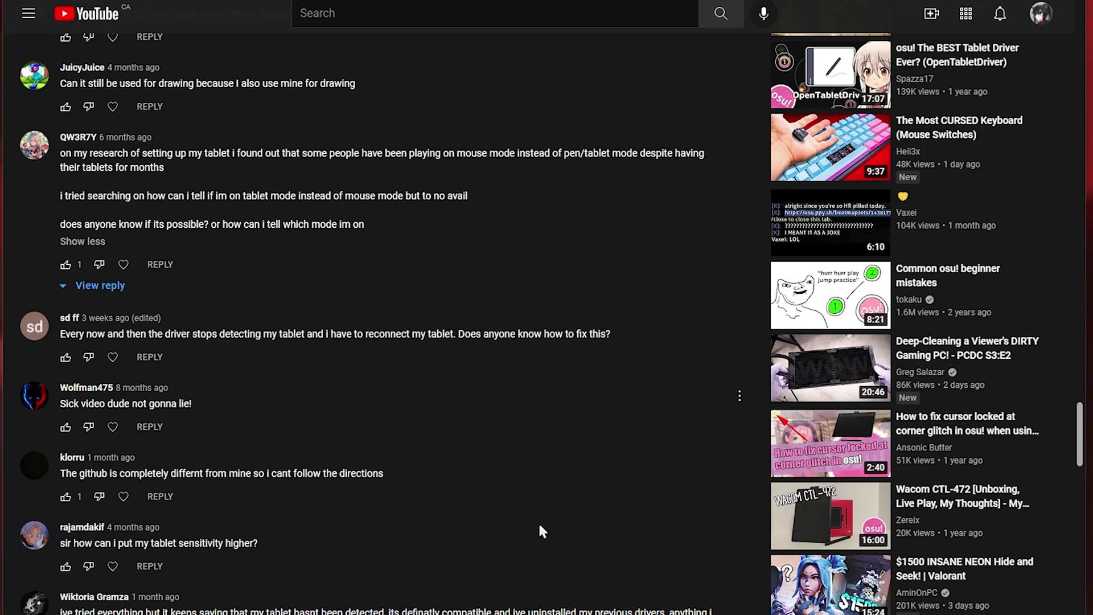
pyautogui.hotkey('alt', 'Tab')
pyautogui.click(268, 546)
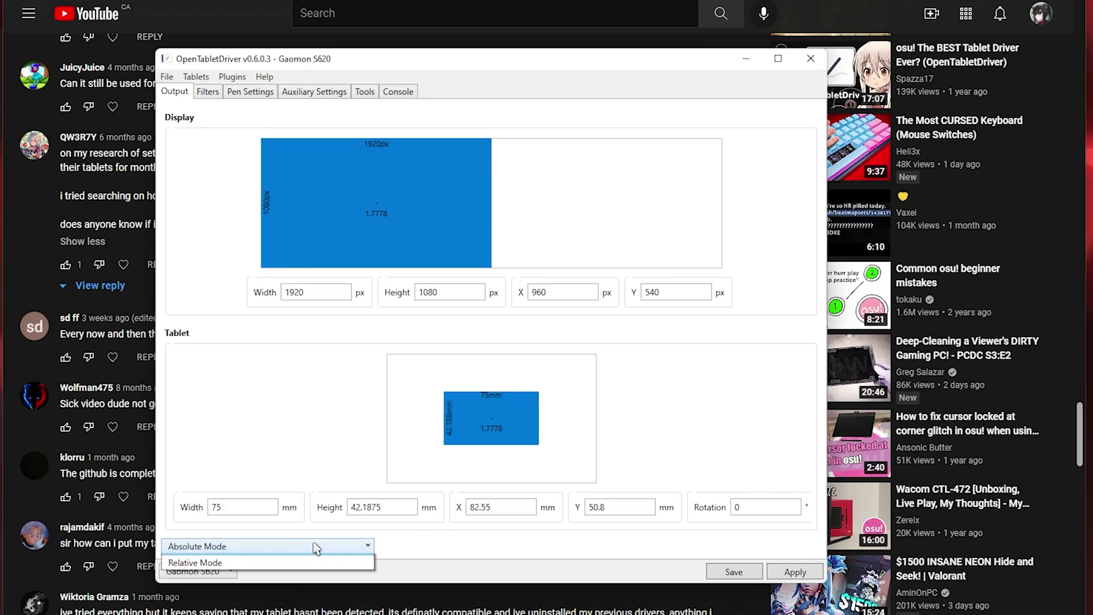
pyautogui.click(207, 563)
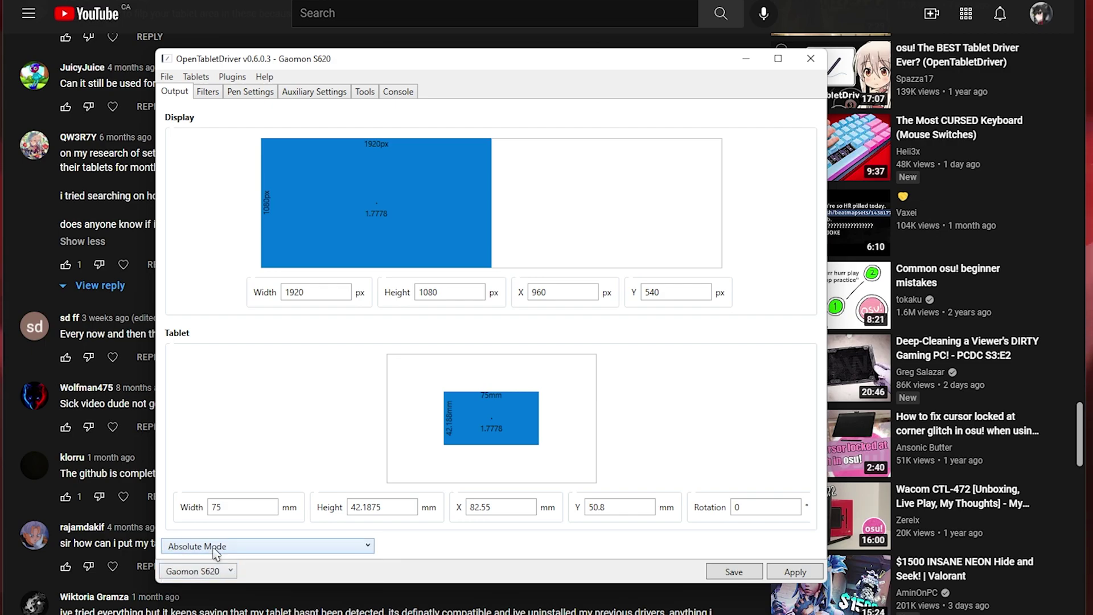
# Scroll down to comments about Wacom spyware and unwanted pen clicks
pyautogui.hotkey('alt', 'Tab')
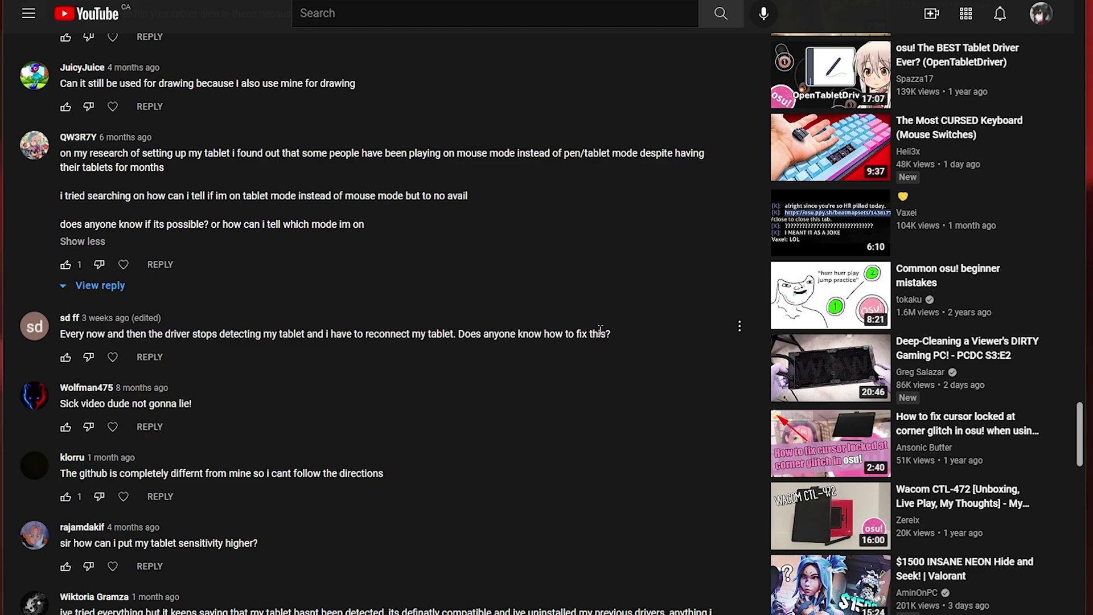
pyautogui.scroll(-1, 600, 330)
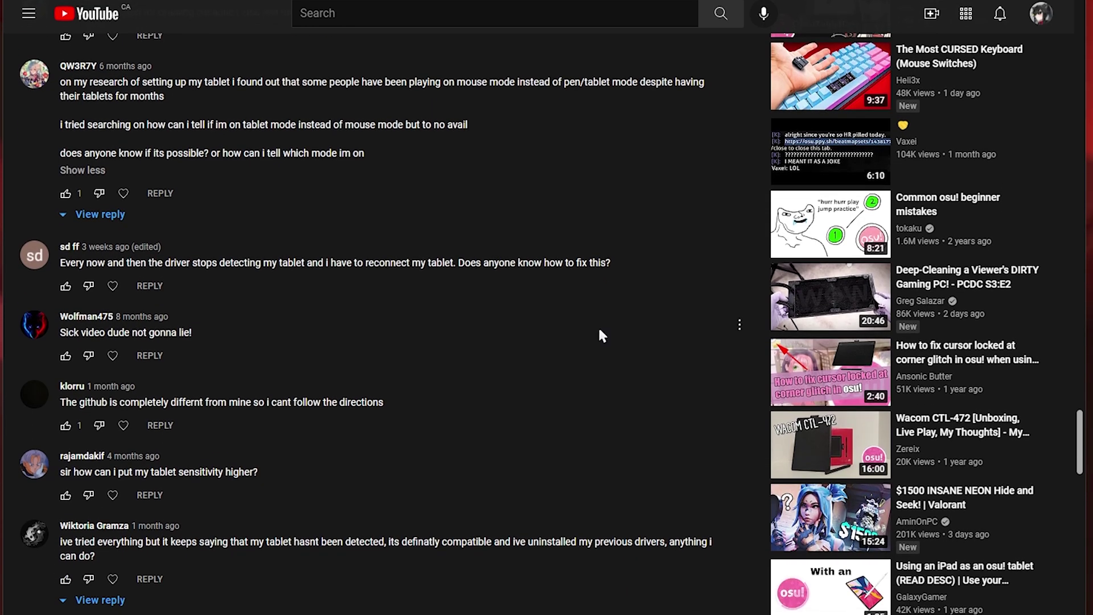
pyautogui.scroll(-1, 601, 335)
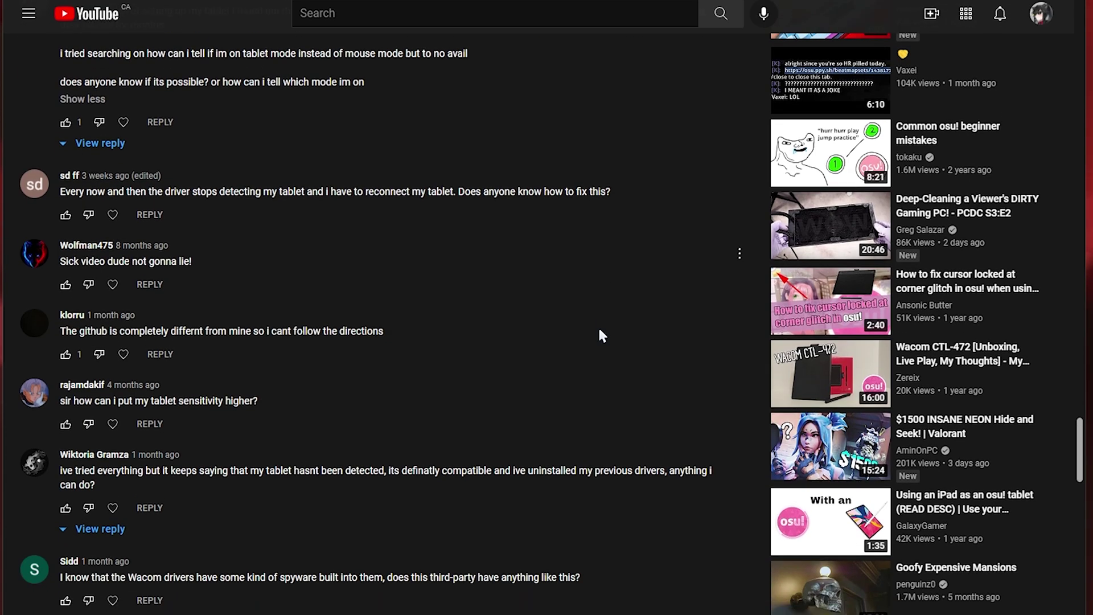
pyautogui.scroll(-2, 601, 334)
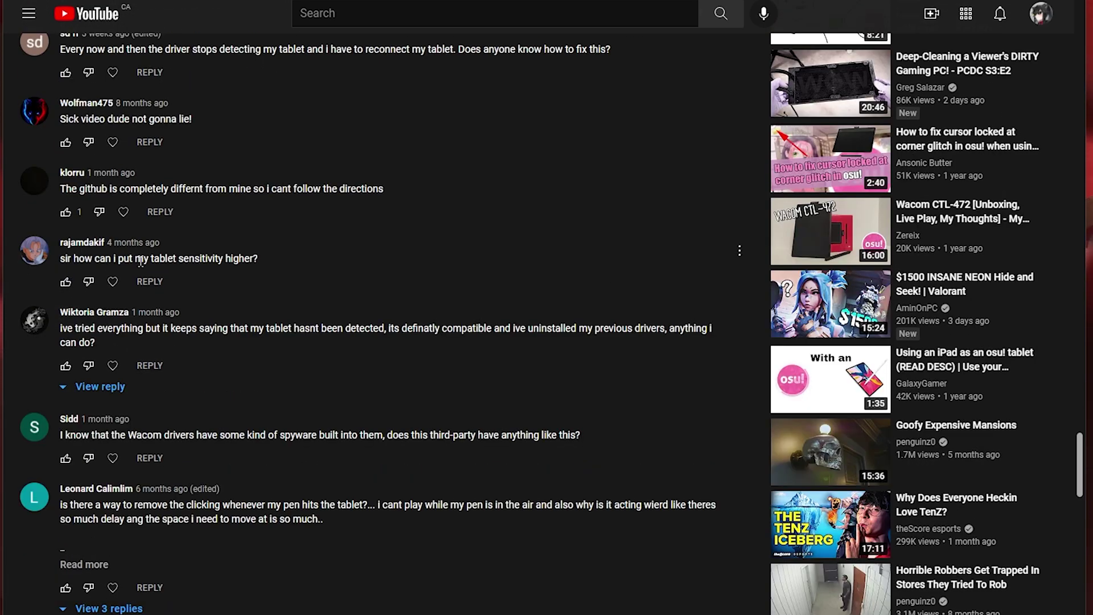
# Select the tablet area Width value and highlight the viewer's left-handed tablet question
pyautogui.hotkey('alt', 'Tab')
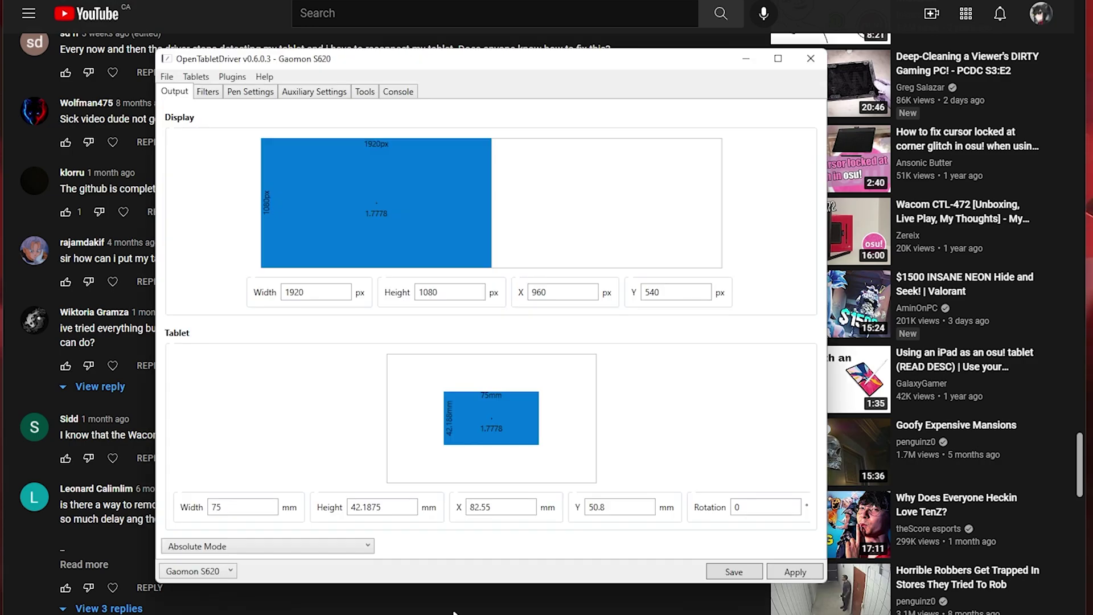
pyautogui.moveTo(455, 415)
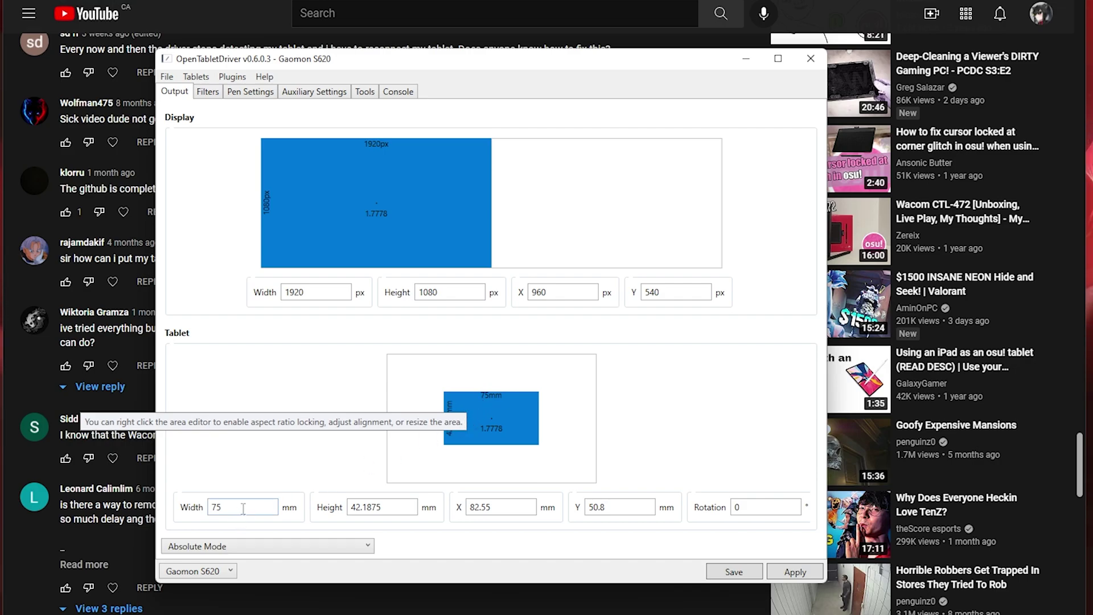
pyautogui.doubleClick(216, 506)
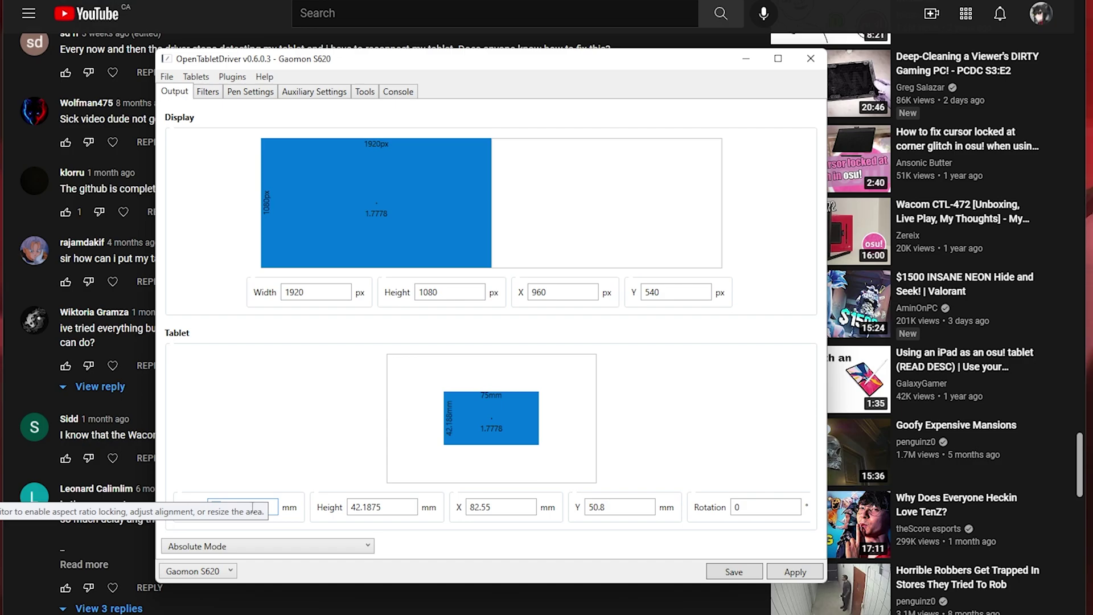
pyautogui.doubleClick(220, 507)
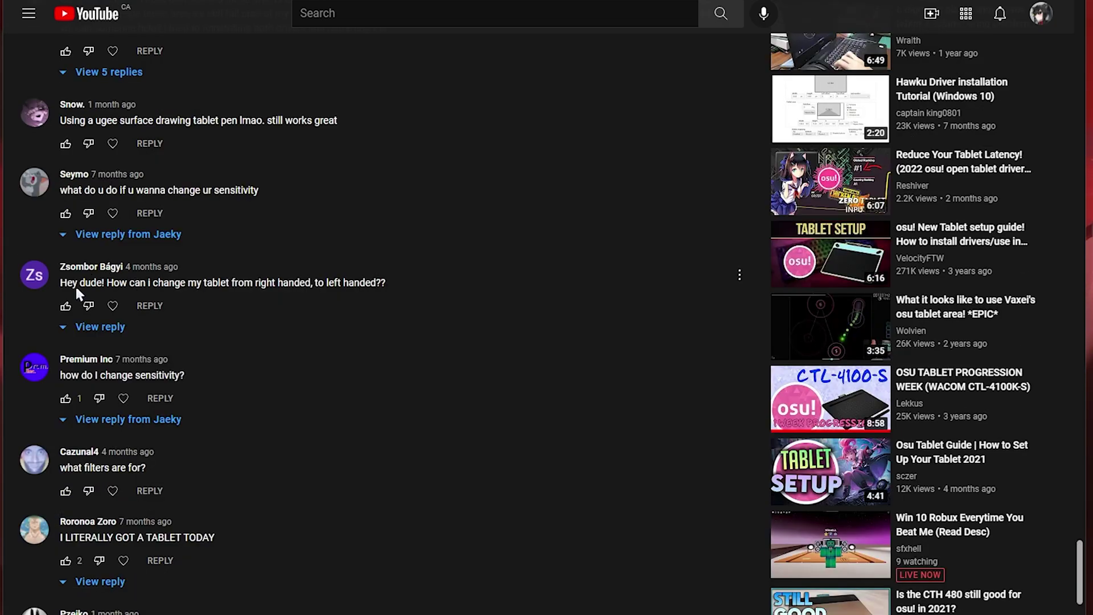
pyautogui.moveTo(128, 283); pyautogui.dragTo(319, 276)
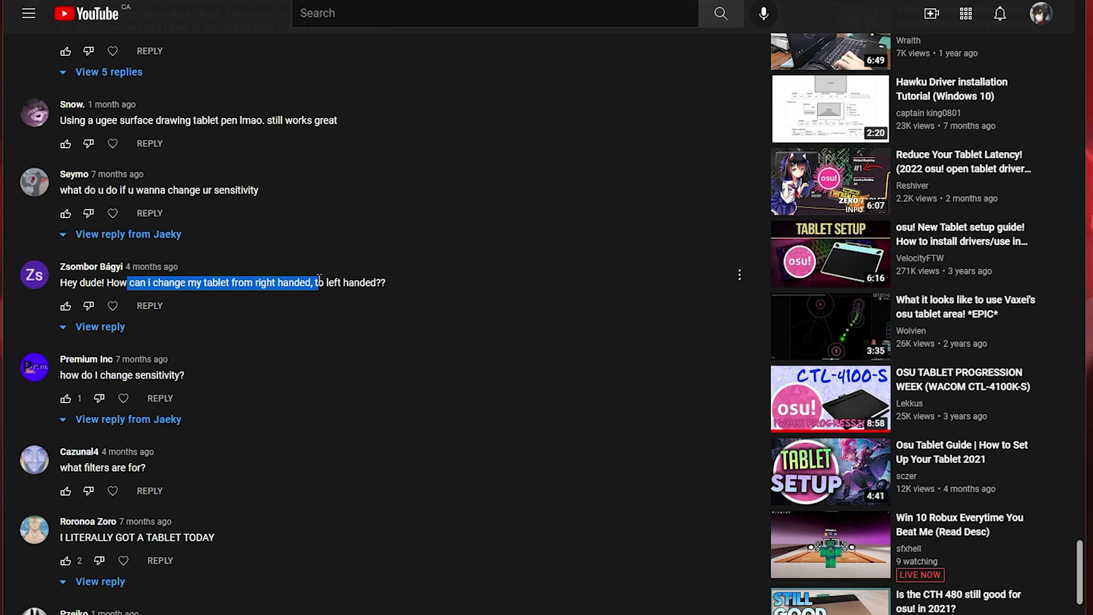
# Drag the tablet area left to about X 52.8 mm and highlight the filters question
pyautogui.hotkey('alt', 'Tab')
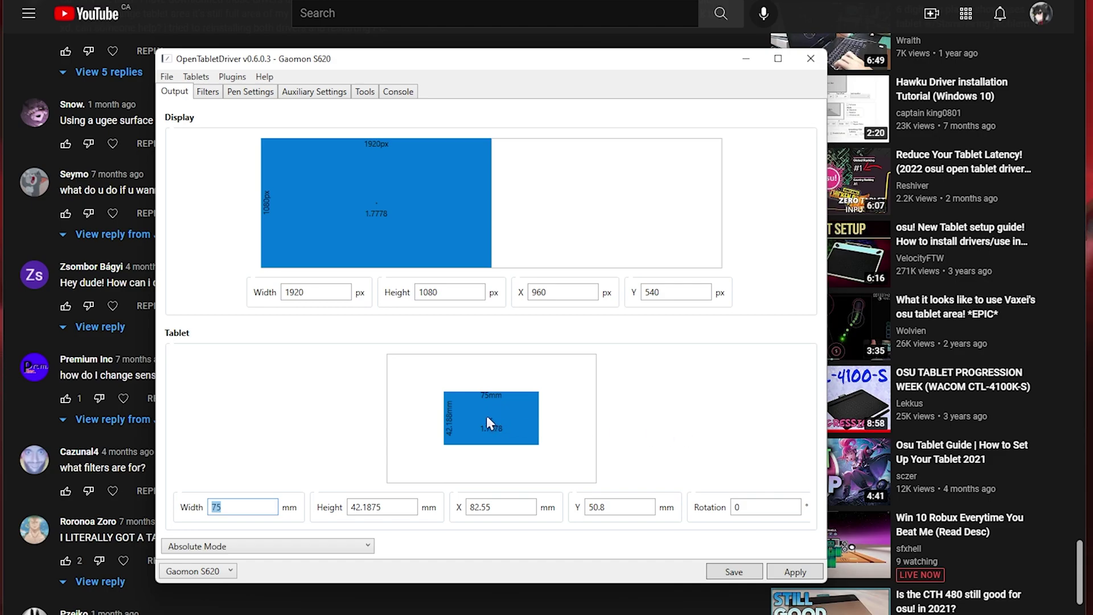
pyautogui.moveTo(491, 415); pyautogui.dragTo(458, 412)
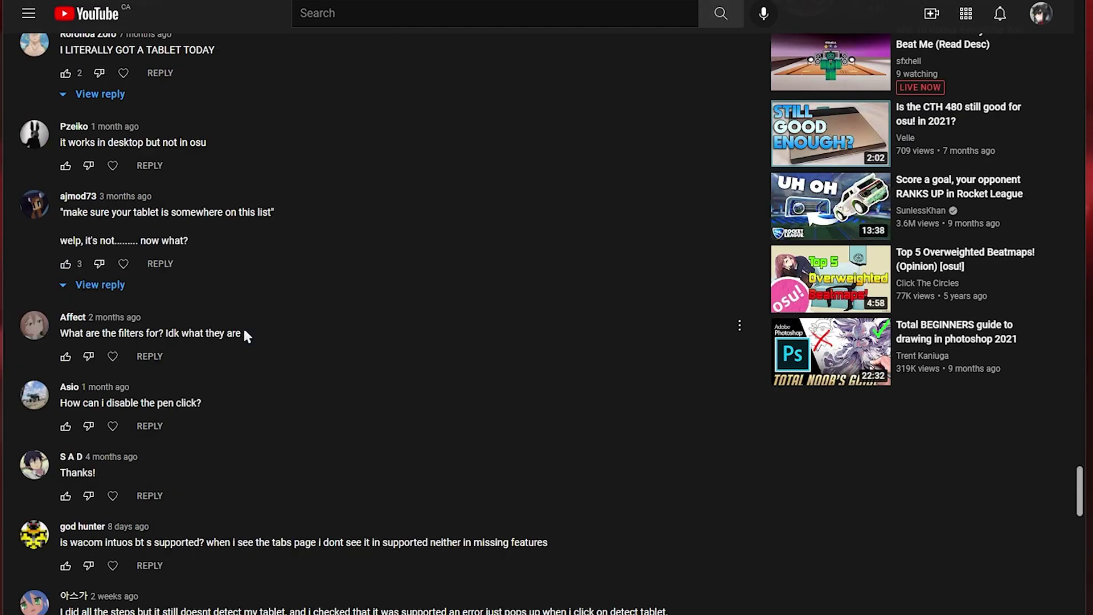
pyautogui.moveTo(241, 333); pyautogui.dragTo(59, 333)
# Bring the driver forward and show the Filters page with Devocub Antichatter at Latency 5, Strength 3
pyautogui.hotkey('alt', 'Tab')
pyautogui.click(251, 91)
pyautogui.click(208, 92)
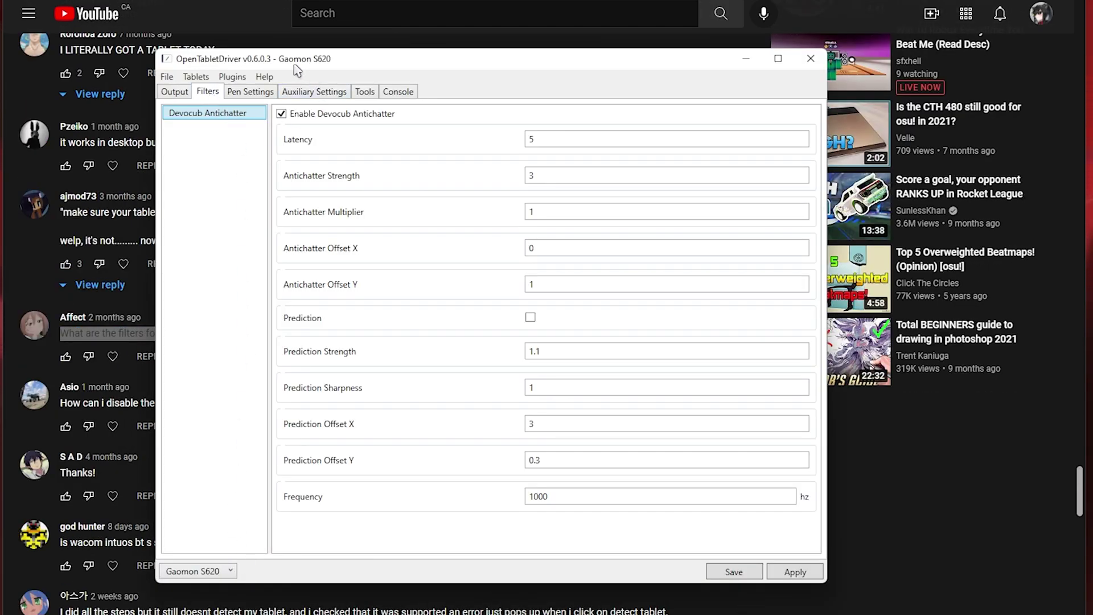
# Browse Hover Distance Limiter, SpringInterpolator, Precision Control and Tablet Area Randomizer in the Plugin Manager, then close it
pyautogui.click(232, 76)
pyautogui.click(242, 93)
pyautogui.click(273, 195)
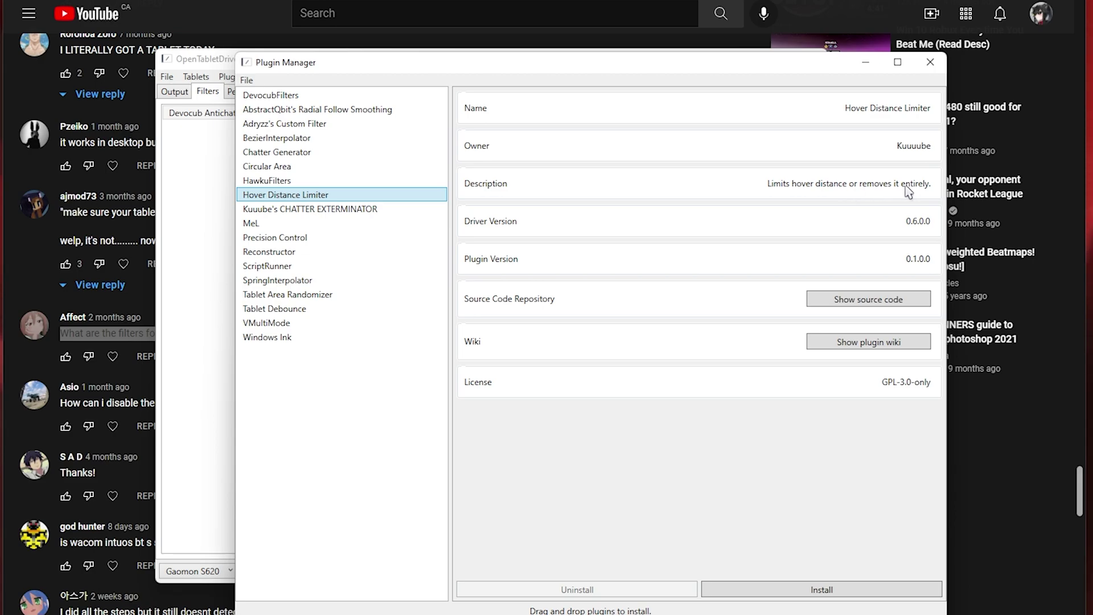
pyautogui.click(288, 280)
pyautogui.click(290, 194)
pyautogui.click(296, 294)
pyautogui.click(288, 237)
pyautogui.click(299, 294)
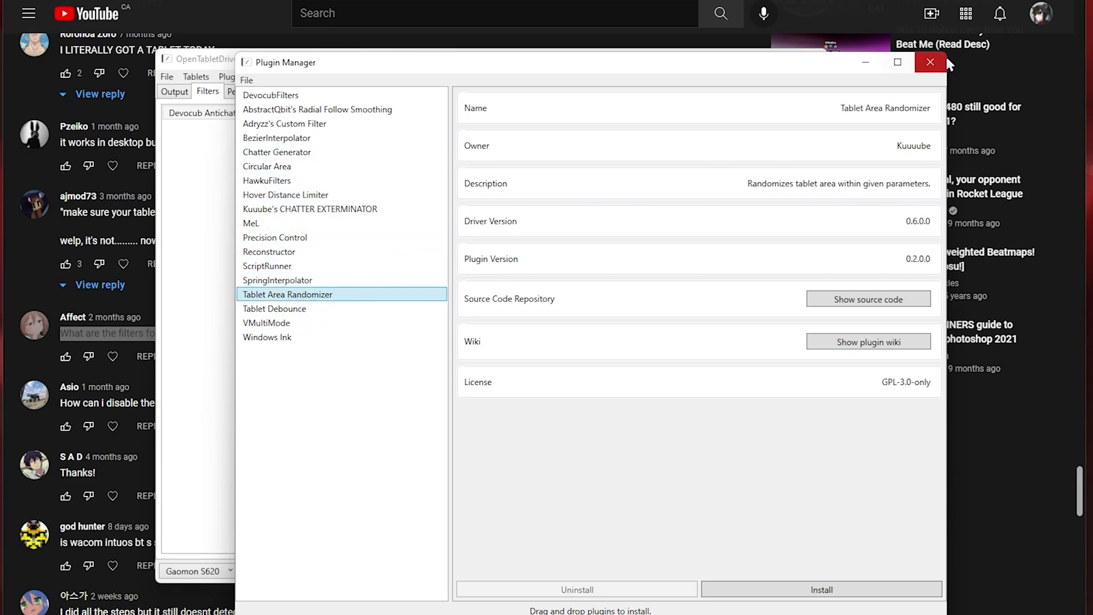
pyautogui.click(930, 61)
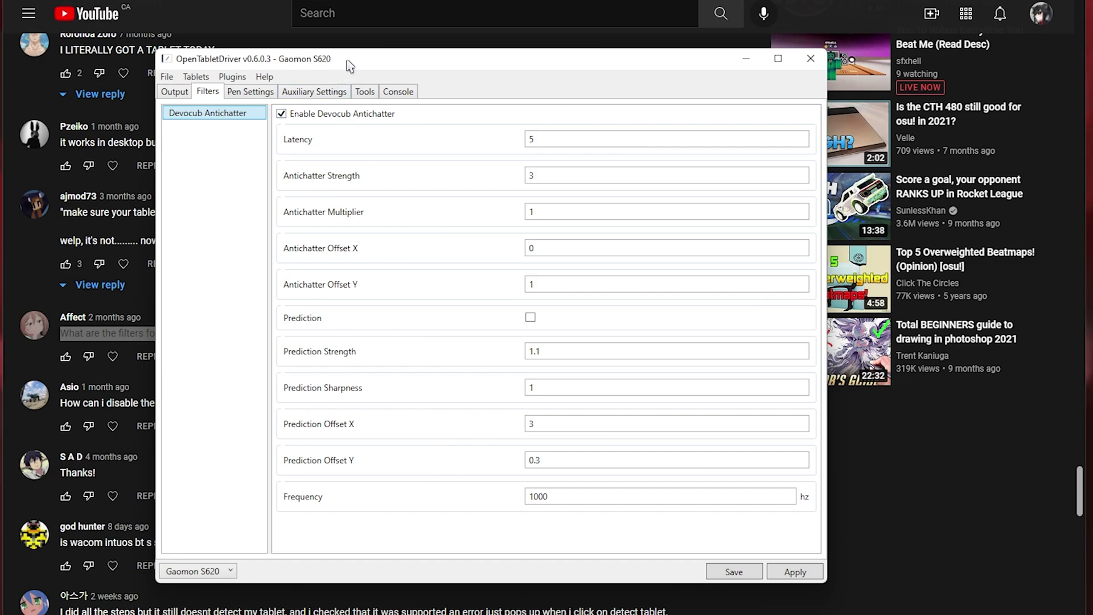
pyautogui.moveTo(349, 66); pyautogui.dragTo(419, 74)
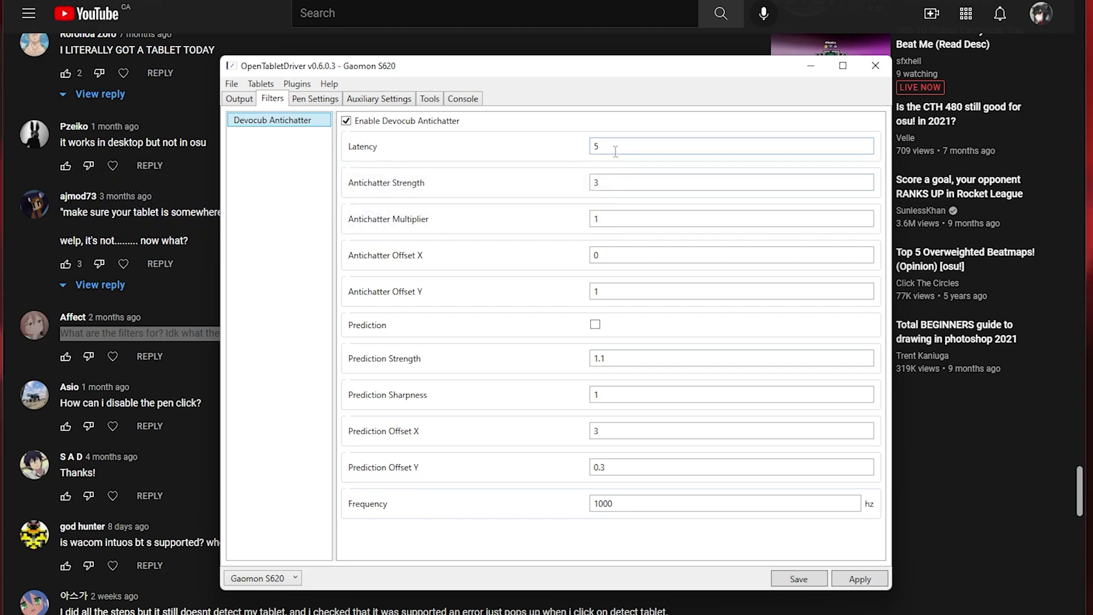
pyautogui.moveTo(615, 149)
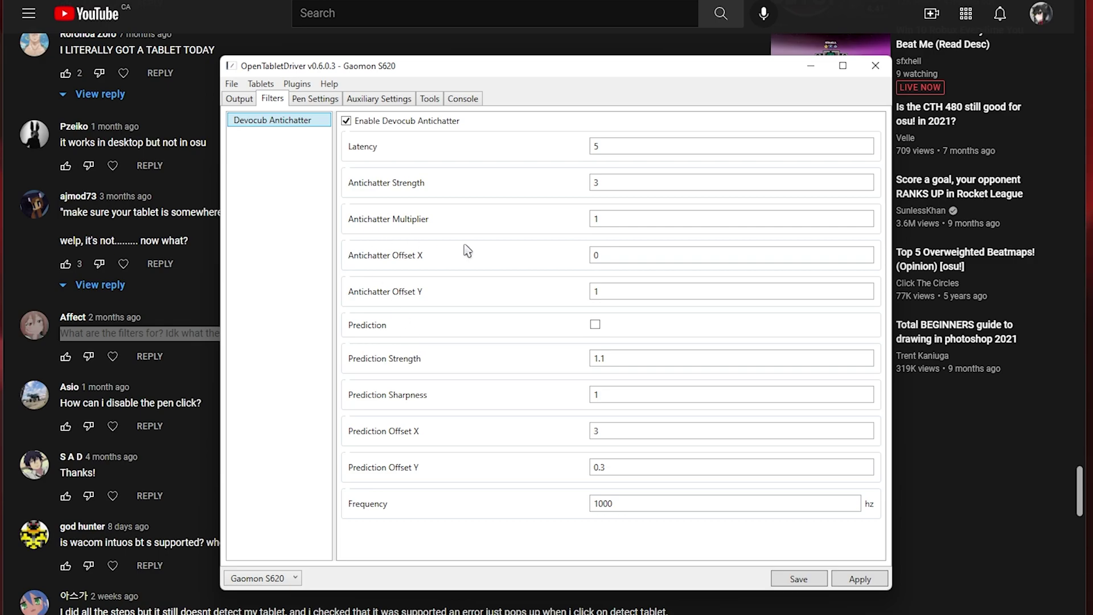
# Highlight the pen-click question, then centre the tablet area at X 82.55, Y 50.8 with Align > Center
pyautogui.moveTo(201, 260); pyautogui.dragTo(64, 265)
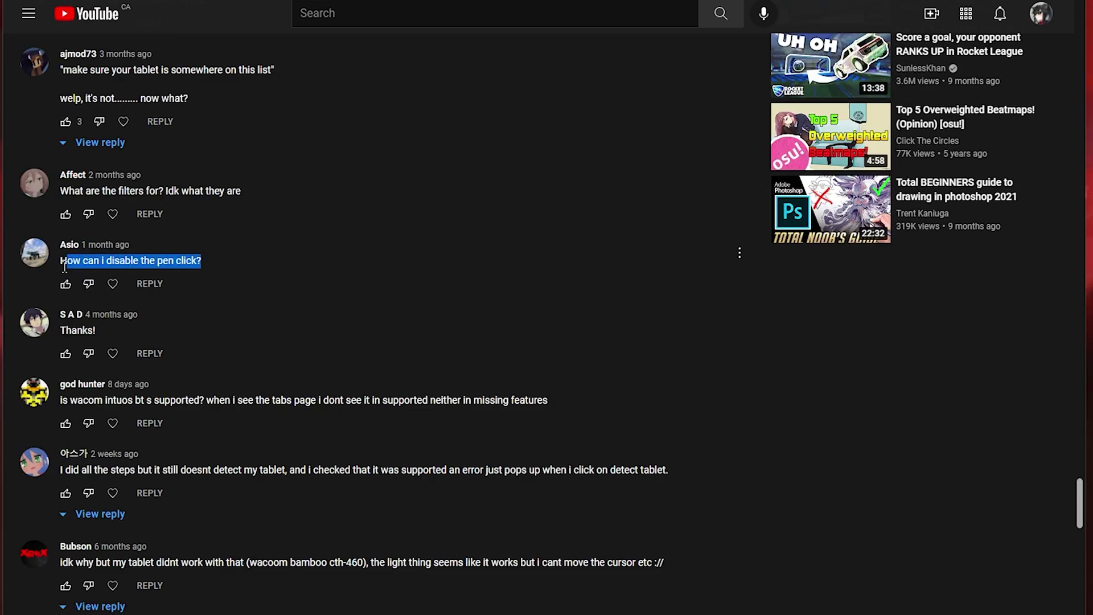
pyautogui.scroll(-15, 82, 175)
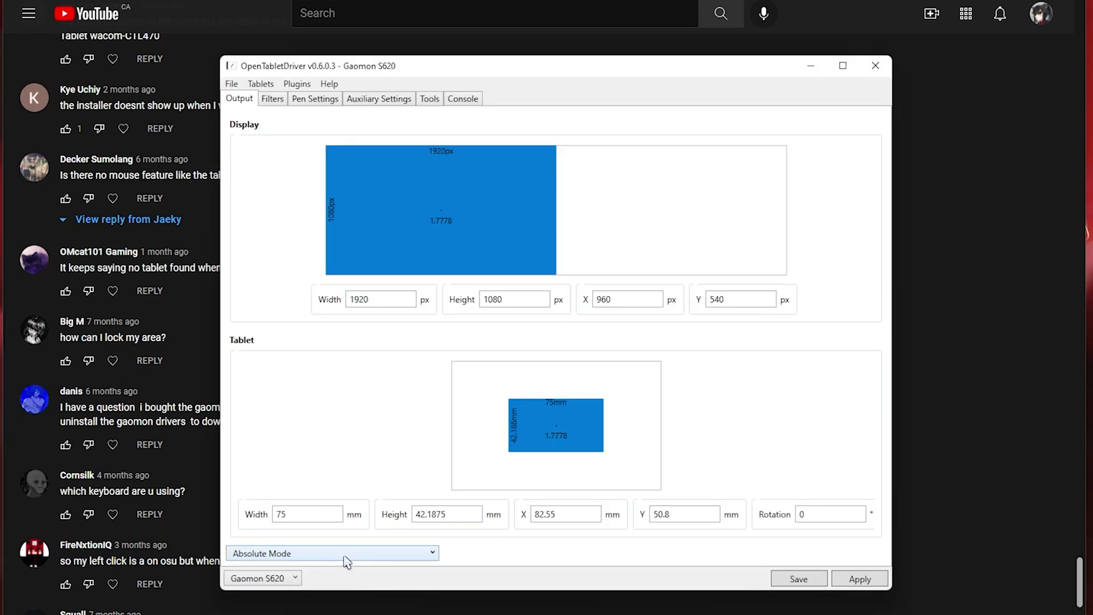
pyautogui.click(343, 557)
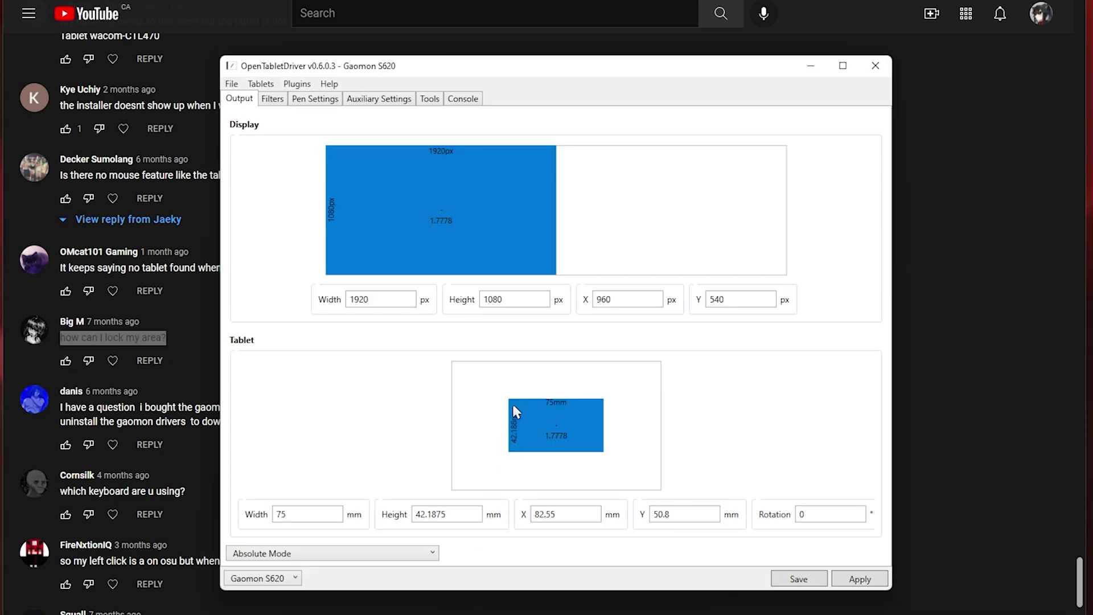
pyautogui.rightClick(516, 411)
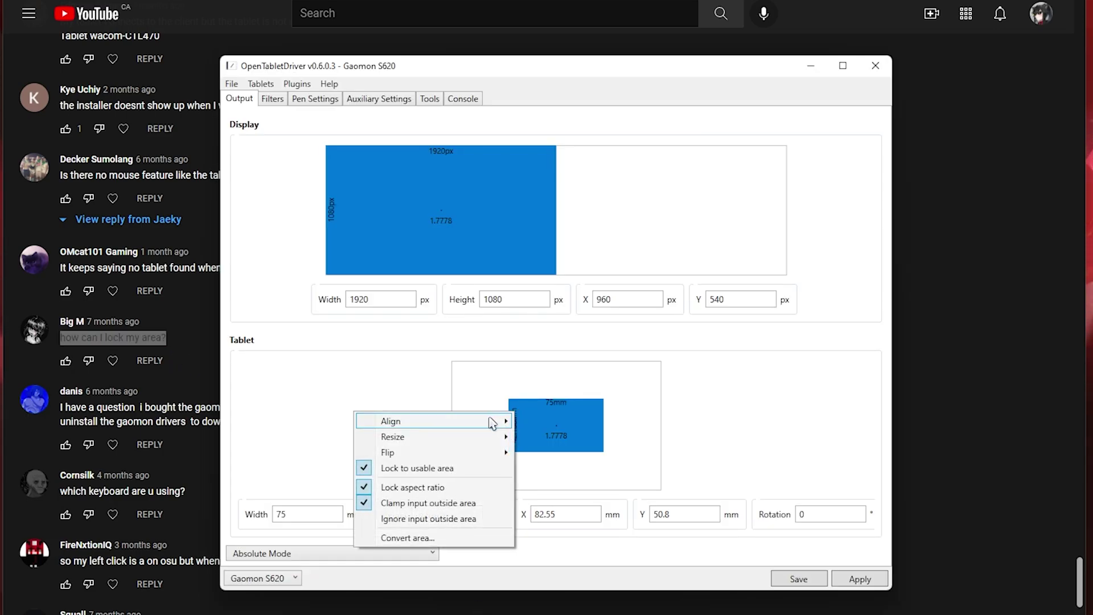
pyautogui.moveTo(427, 422)
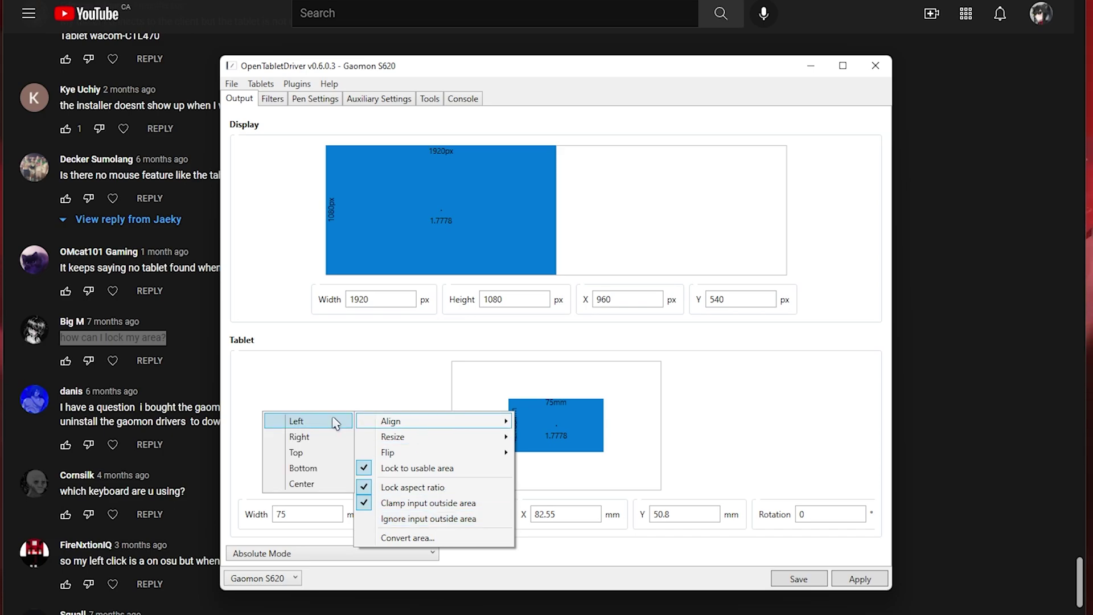
pyautogui.click(333, 484)
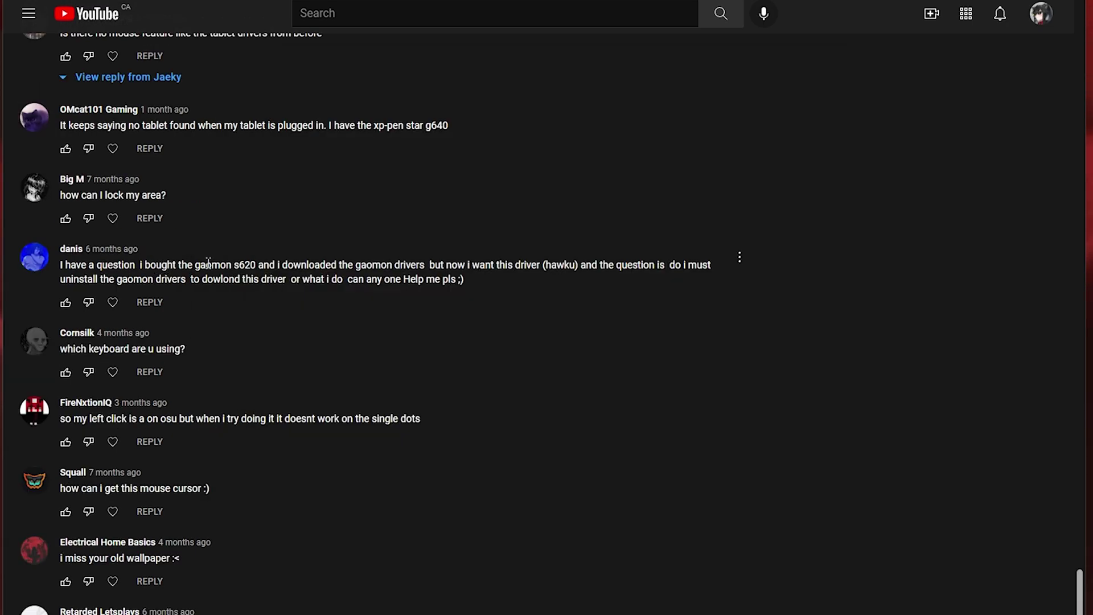
# Highlight the Gaomon drivers question, clear it, and scroll down to later comments
pyautogui.moveTo(244, 265); pyautogui.dragTo(498, 263)
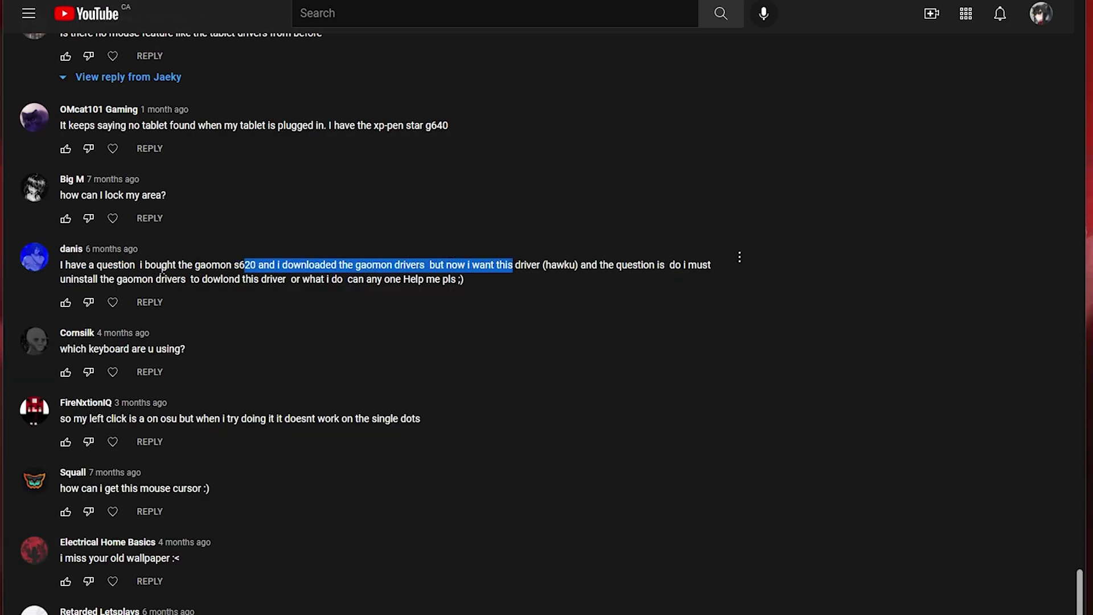
pyautogui.click(265, 280)
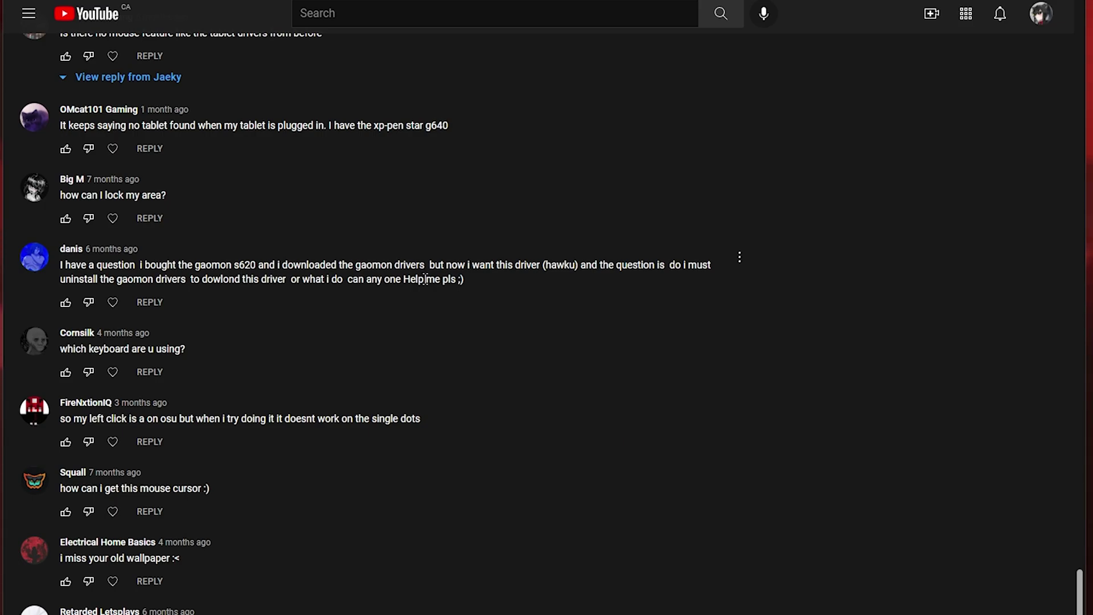
pyautogui.scroll(-10, 426, 279)
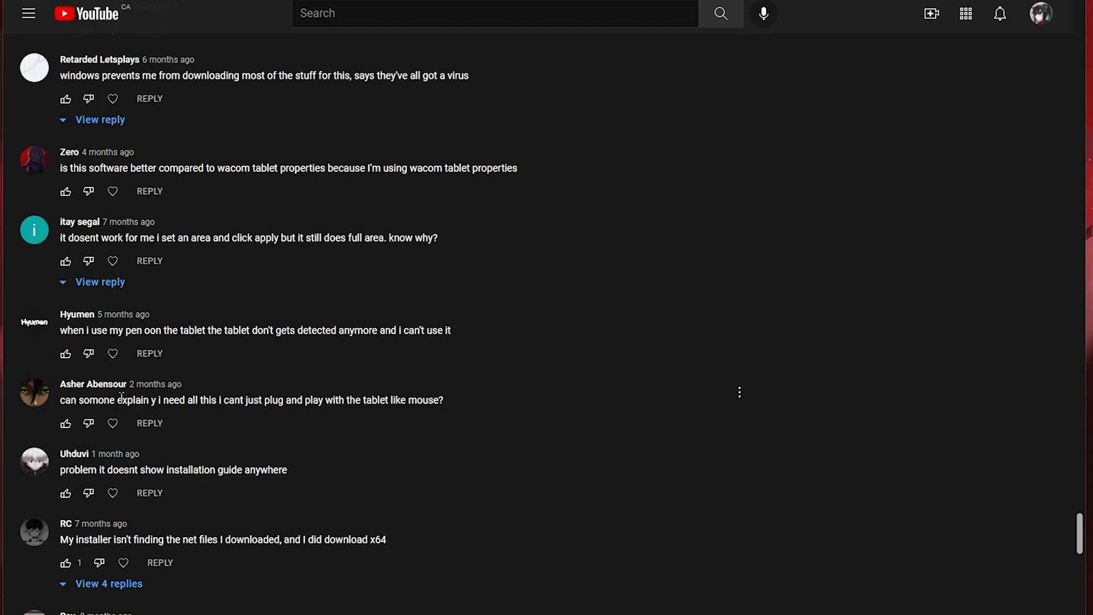
pyautogui.scroll(-1, 298, 415)
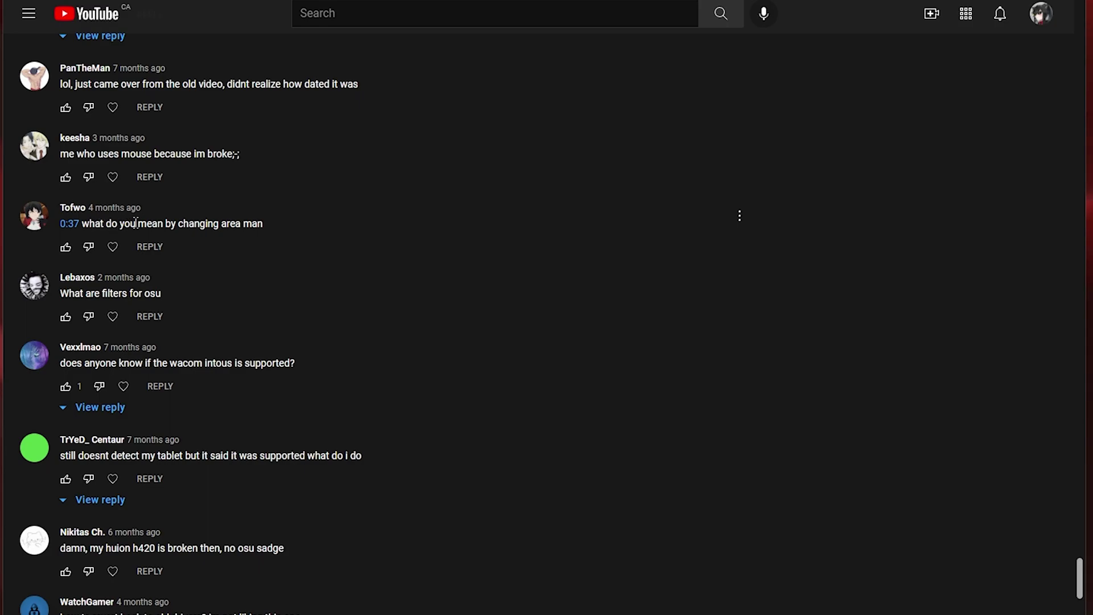
# Highlight the area-change and Windows Ink questions in the comments, returning to the driver window
pyautogui.moveTo(206, 223); pyautogui.dragTo(285, 222)
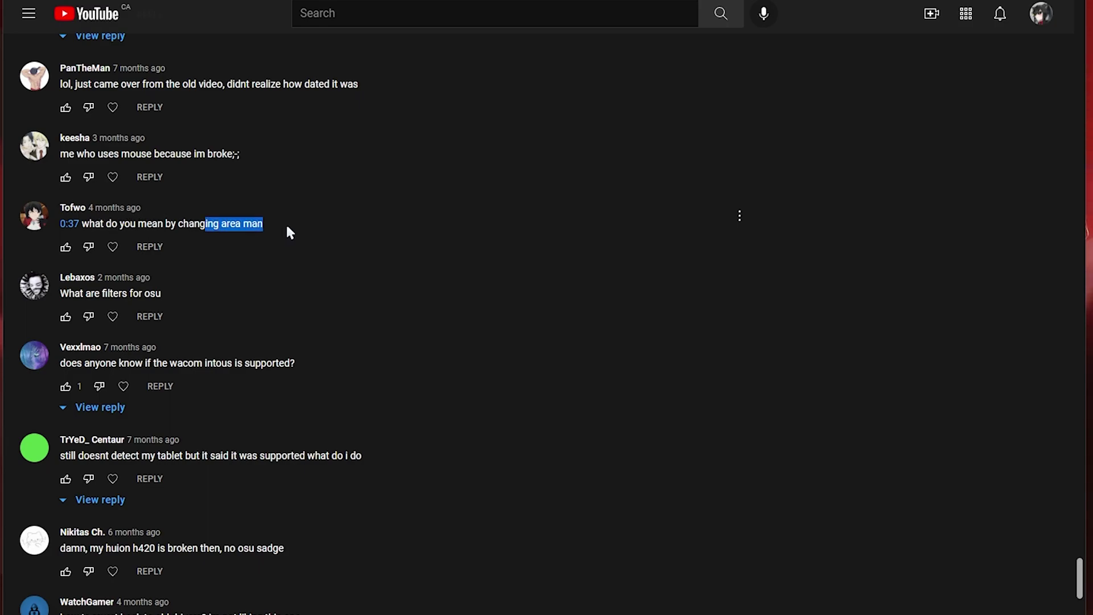
pyautogui.hotkey('alt', 'Tab')
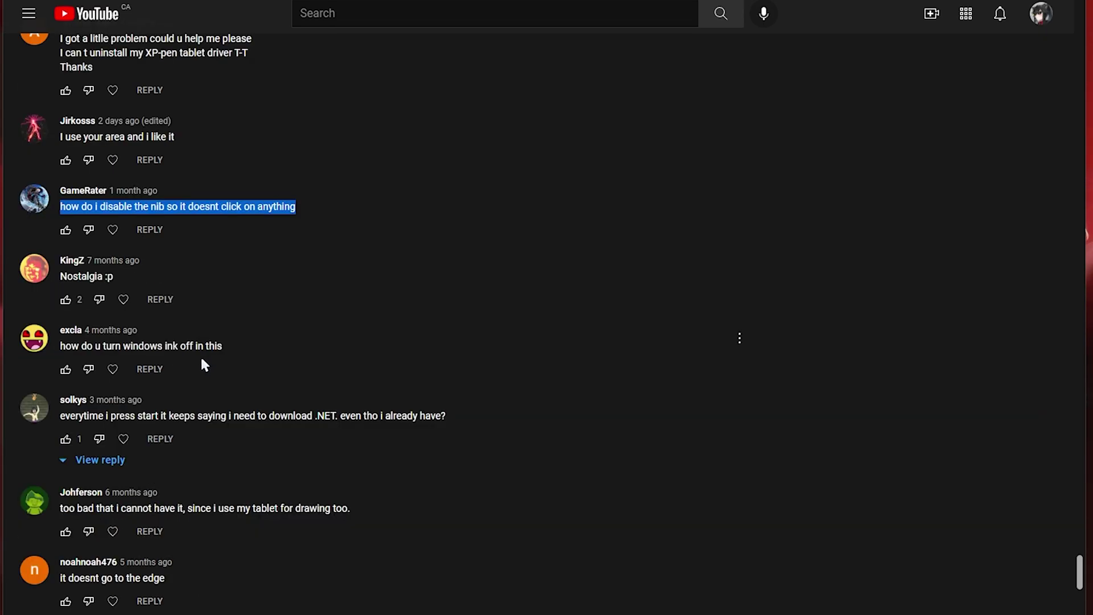
pyautogui.moveTo(223, 346); pyautogui.dragTo(65, 346)
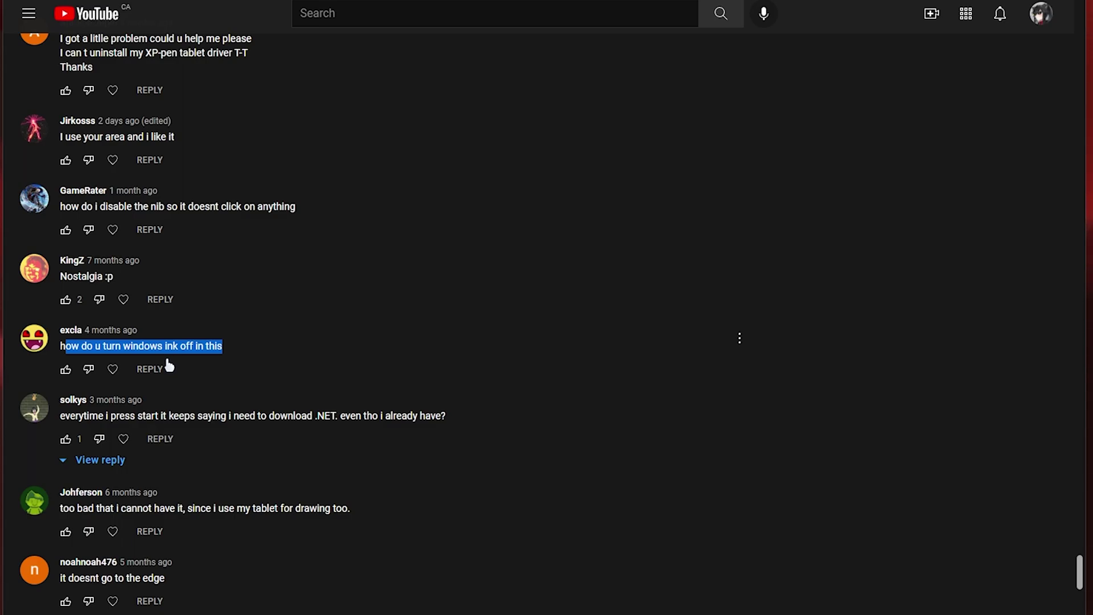
pyautogui.scroll(-6, 169, 365)
pyautogui.moveTo(165, 222); pyautogui.dragTo(64, 223)
pyautogui.hotkey('alt', 'Tab')
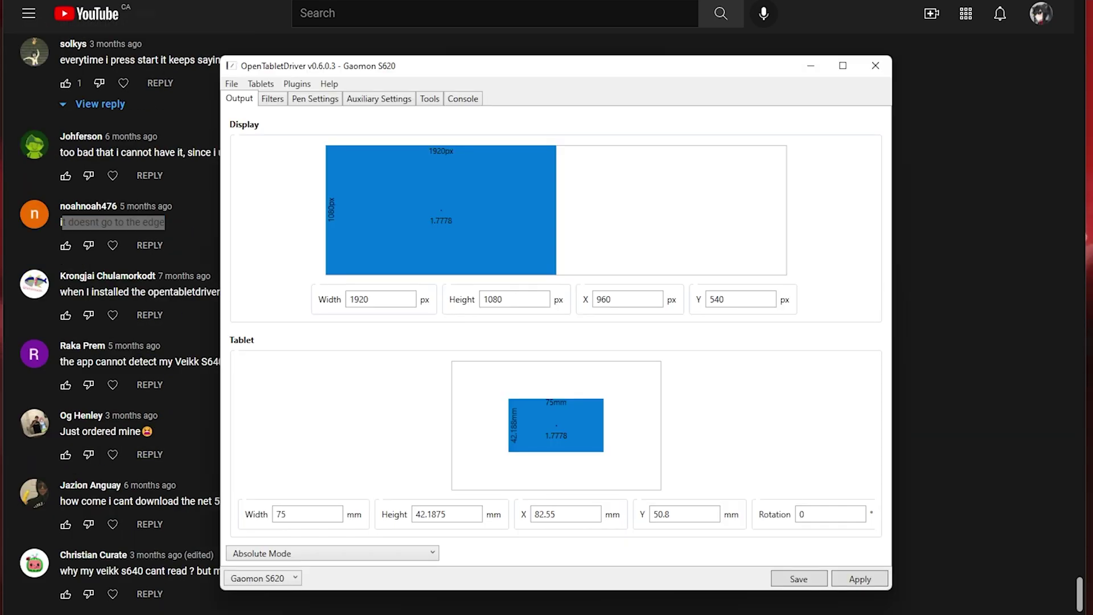